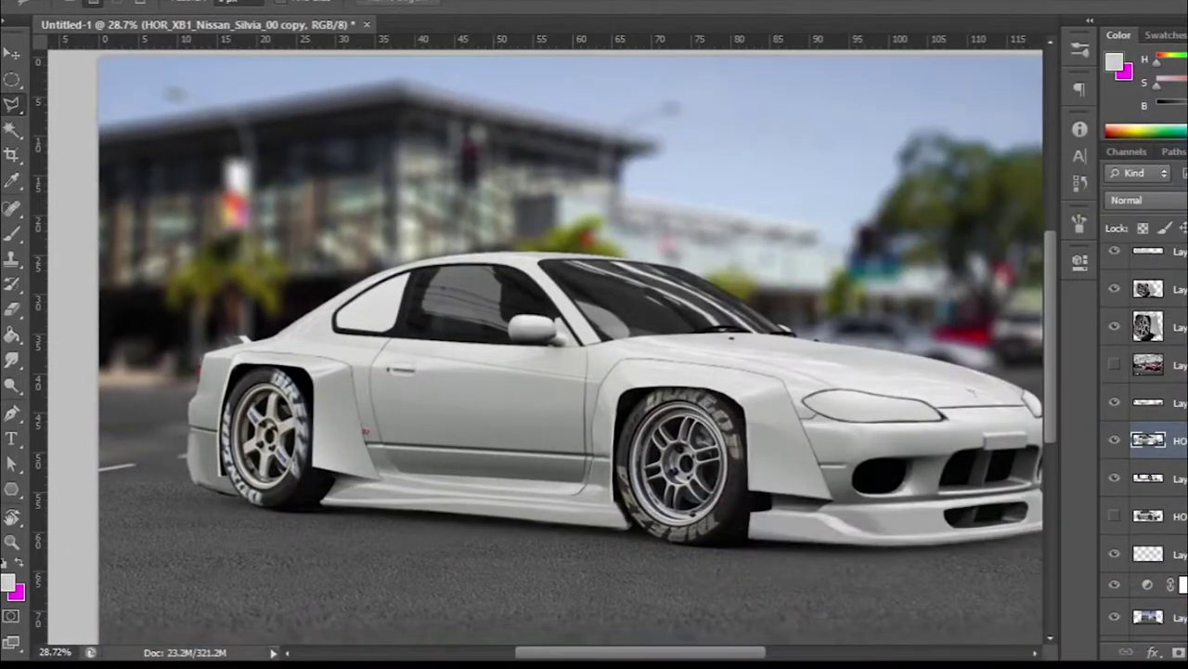
- Outline the small existing spoiler piece on the trunk, delete it, and deselect
{"action": "scroll", "coordinate": [234, 374], "scroll_direction": "up", "scroll_amount": 4}
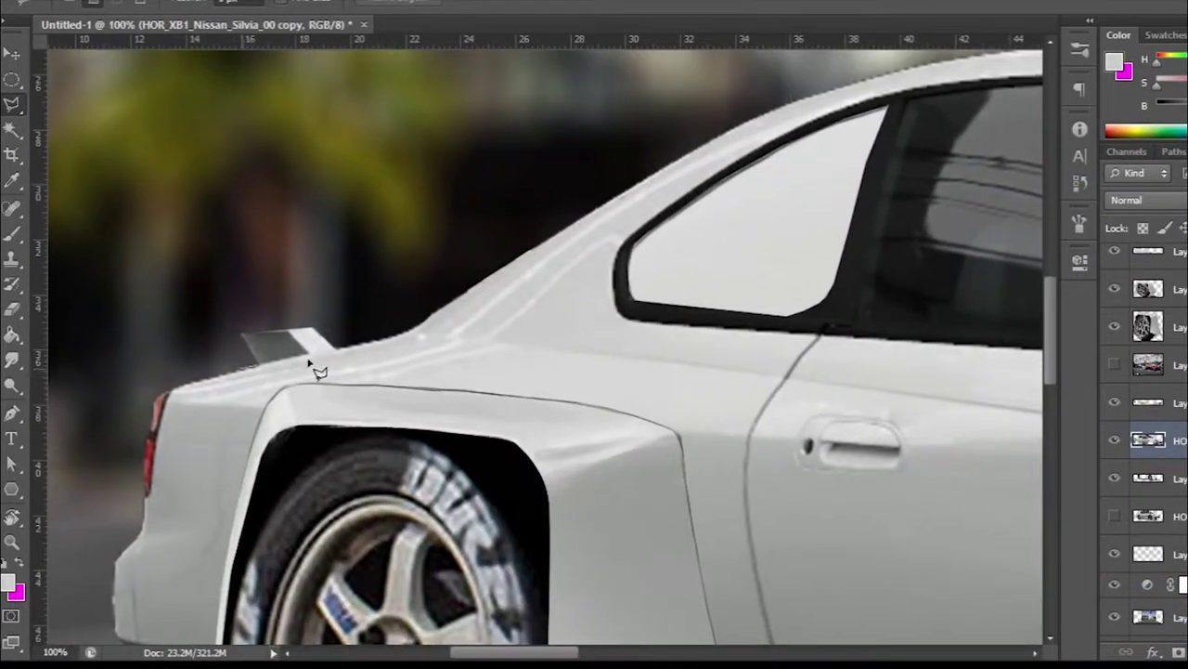
{"action": "left_click", "coordinate": [343, 349]}
{"action": "left_click", "coordinate": [336, 304]}
{"action": "left_click", "coordinate": [214, 299]}
{"action": "left_click", "coordinate": [221, 360]}
{"action": "double_click", "coordinate": [237, 367]}
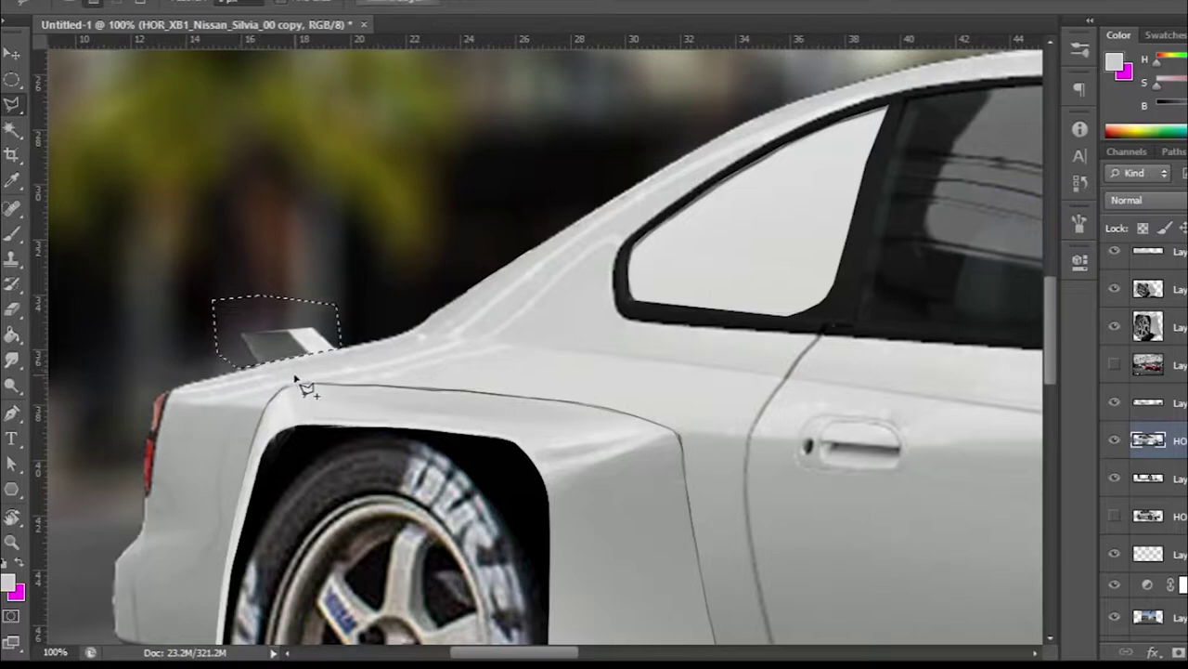
{"action": "key", "text": "Delete"}
{"action": "key", "text": "ctrl+d"}
- Show the rulers and add two new empty layers, Layer 15 and Layer 16
{"action": "scroll", "coordinate": [530, 371], "scroll_direction": "down", "scroll_amount": 2}
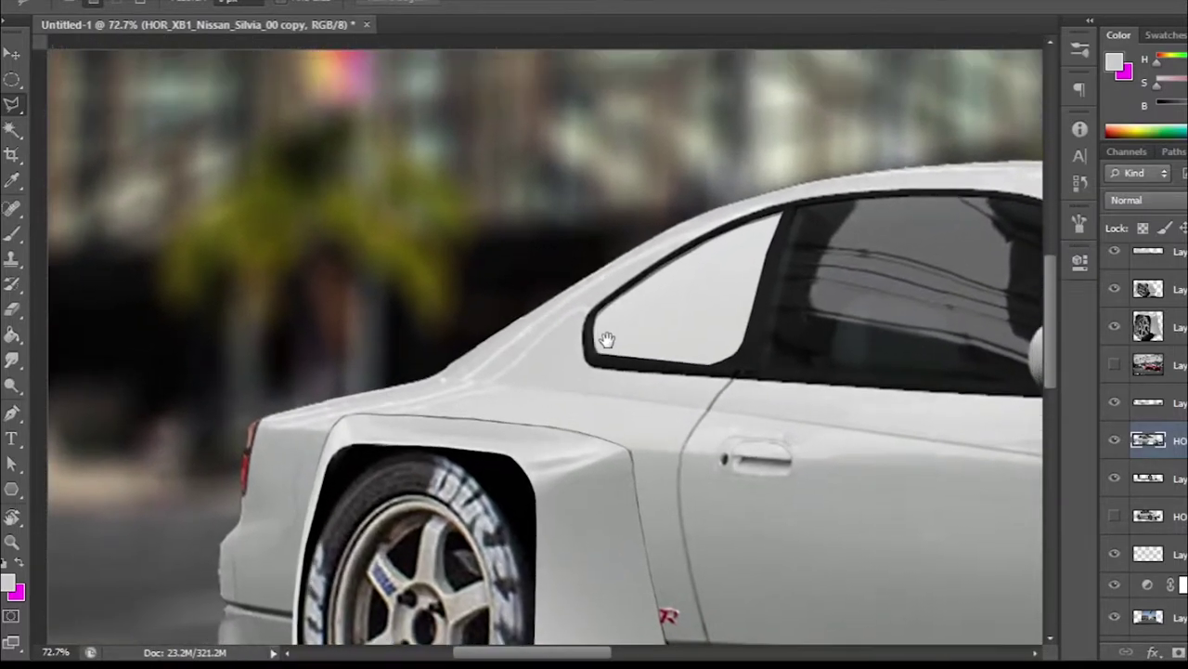
{"action": "key", "text": "ctrl+r"}
{"action": "key", "text": "ctrl+shift+alt+n"}
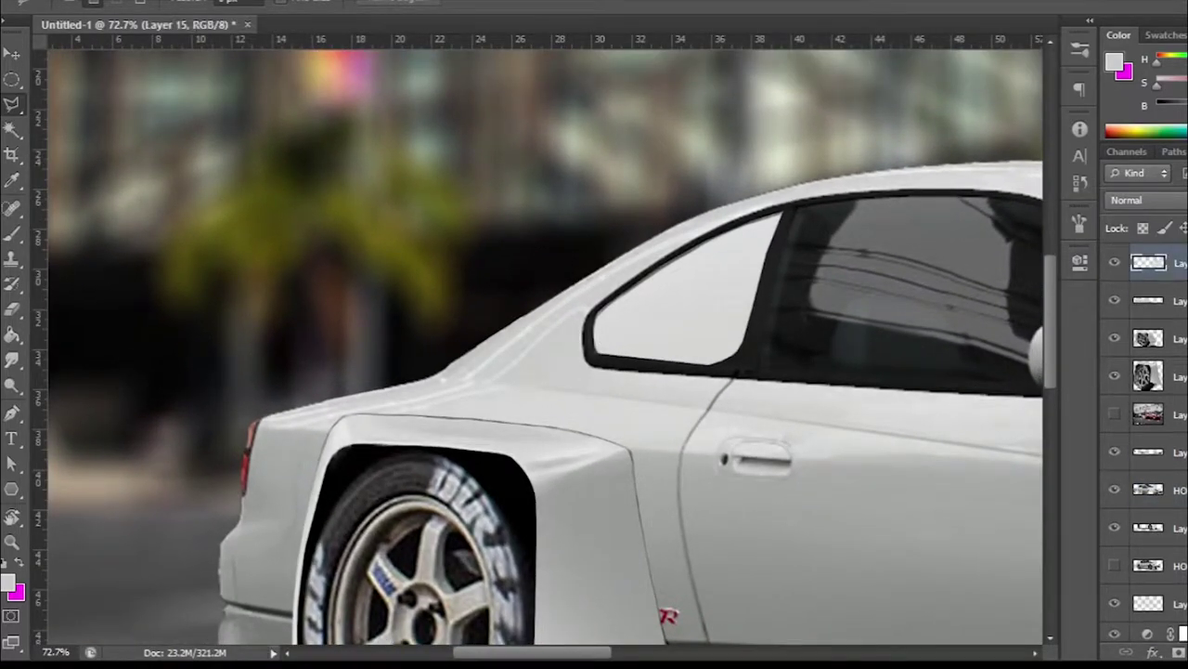
{"action": "key", "text": "ctrl+shift+alt+n"}
{"action": "scroll", "coordinate": [297, 297], "scroll_direction": "up", "scroll_amount": 3}
- Sketch the wing end plate's top edge, left side and bottom in white brush strokes
{"action": "left_click", "coordinate": [235, 279]}
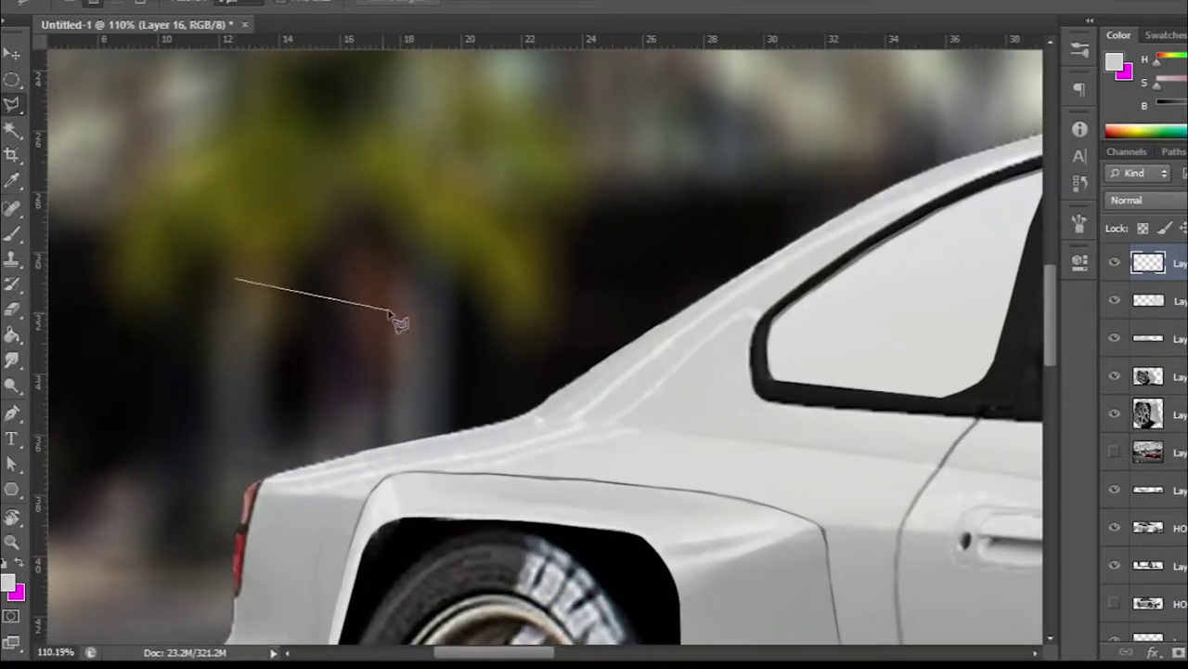
{"action": "key", "text": "Escape"}
{"action": "key", "text": "b"}
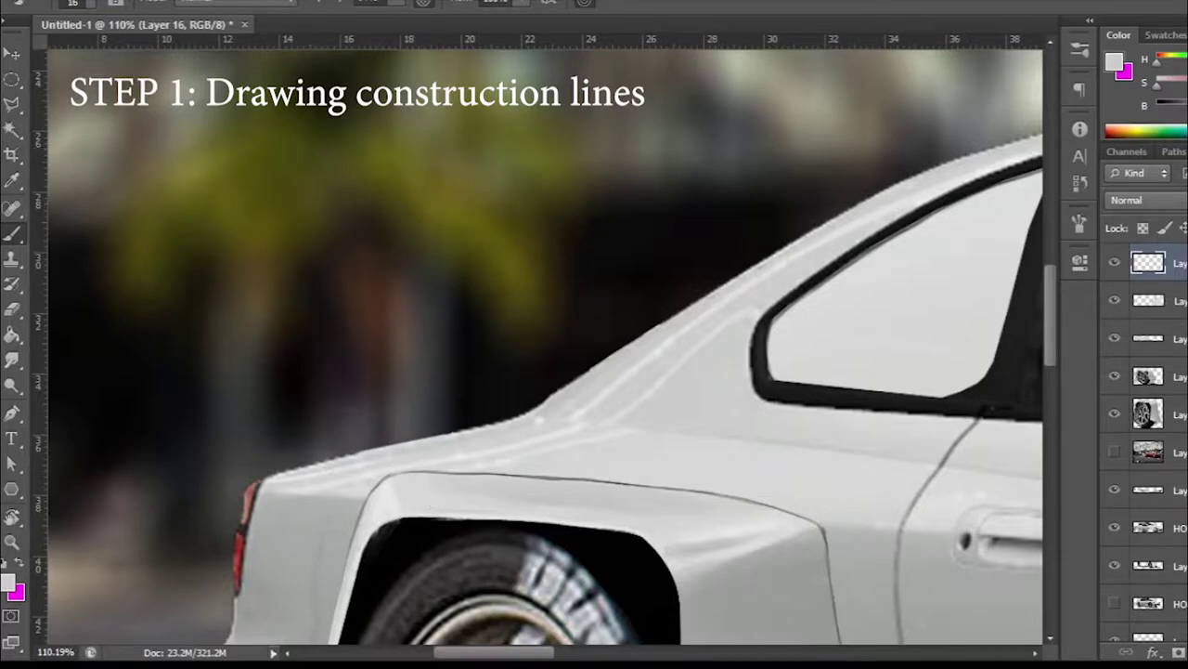
{"action": "left_click_drag", "start_coordinate": [341, 271], "coordinate": [200, 233]}
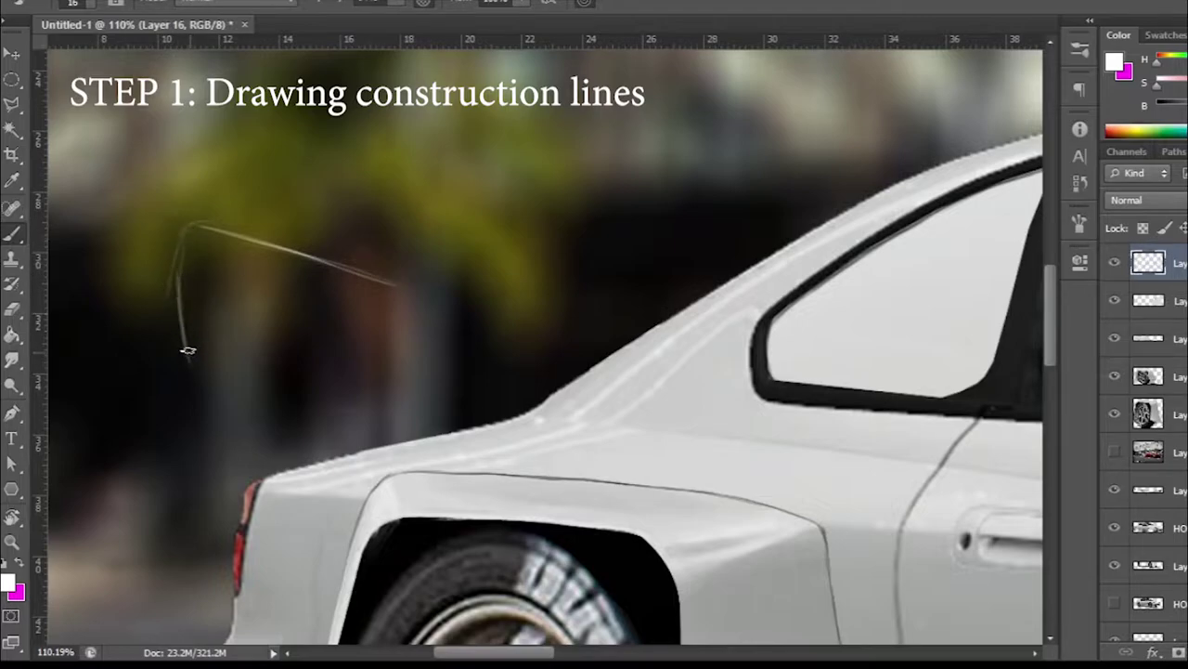
{"action": "left_click_drag", "start_coordinate": [188, 307], "coordinate": [319, 372]}
{"action": "left_click_drag", "start_coordinate": [199, 398], "coordinate": [304, 384]}
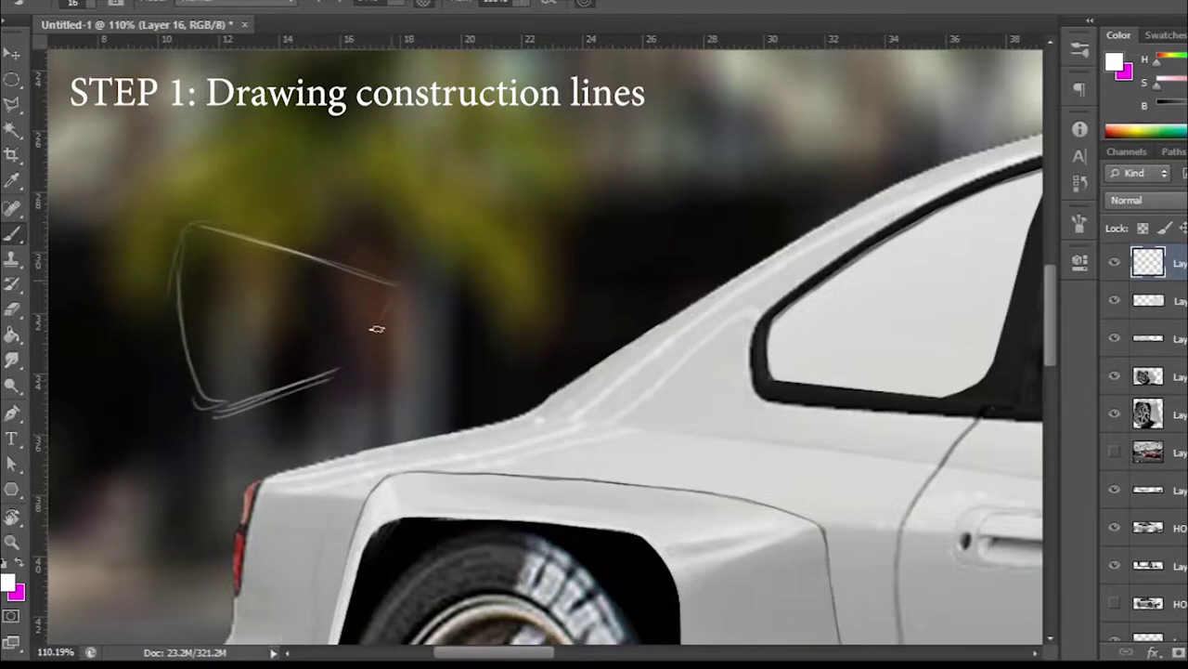
- Reinforce the end plate's left side and bottom, and extend the wing blade line toward the roof
{"action": "left_click_drag", "start_coordinate": [375, 346], "coordinate": [362, 334]}
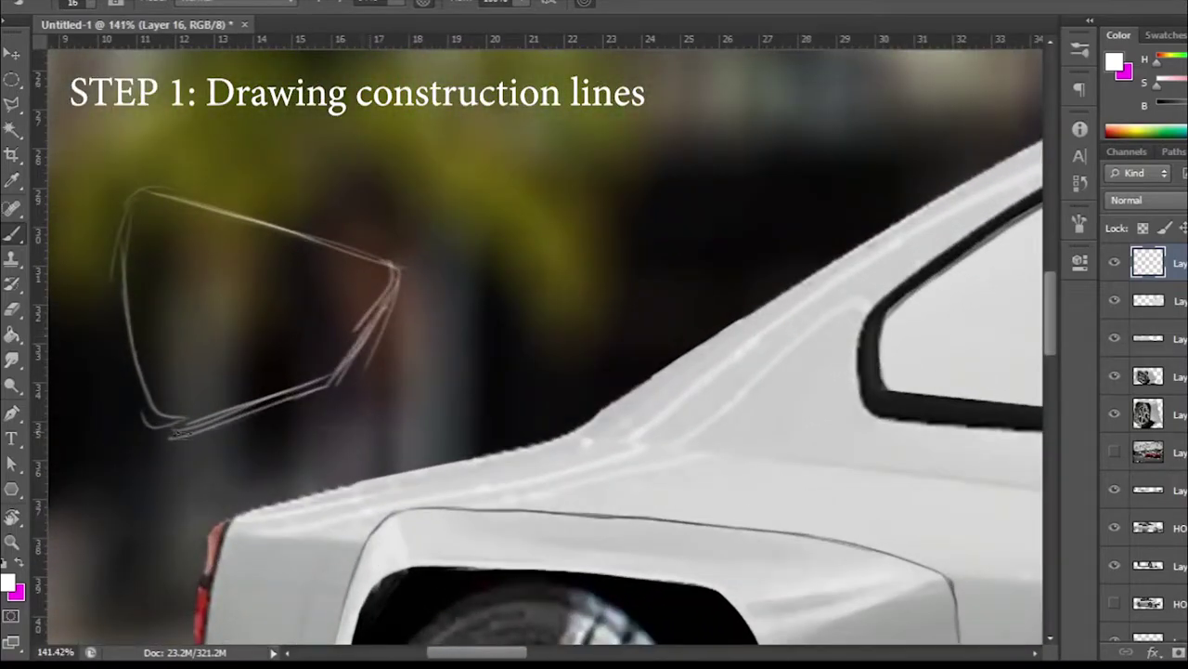
{"action": "mouse_move", "coordinate": [143, 192]}
{"action": "left_mouse_down"}
{"action": "mouse_move", "coordinate": [148, 371]}
{"action": "mouse_move", "coordinate": [247, 404]}
{"action": "left_mouse_up"}
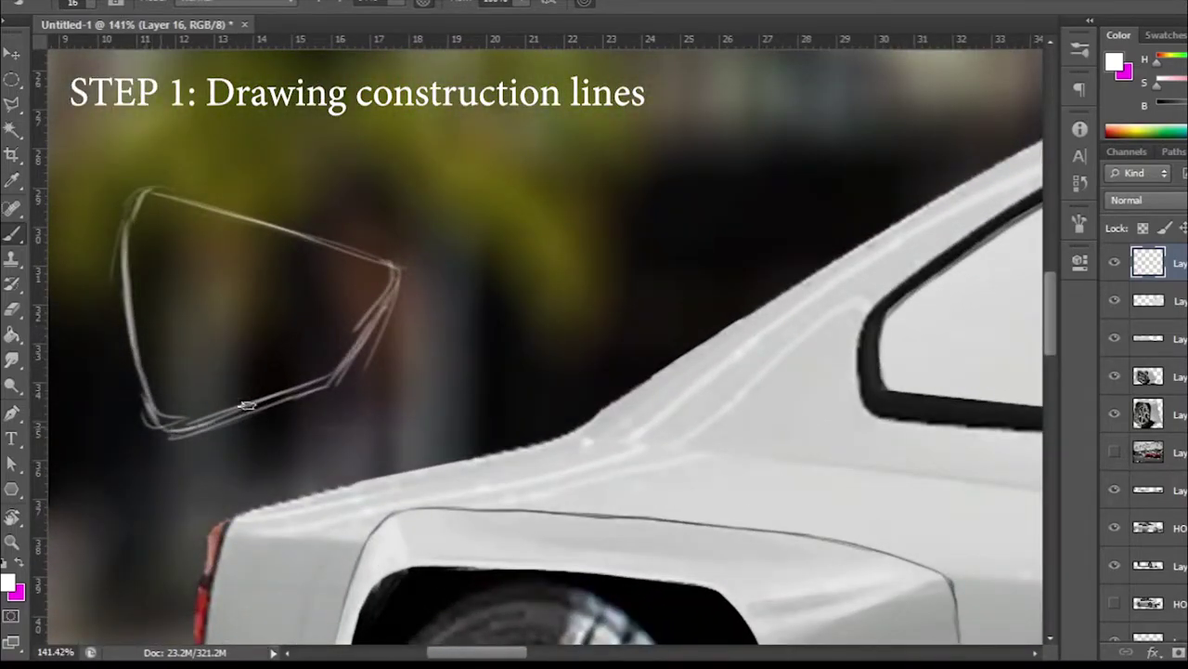
{"action": "mouse_move", "coordinate": [333, 380]}
{"action": "left_mouse_down"}
{"action": "mouse_move", "coordinate": [305, 344]}
{"action": "mouse_move", "coordinate": [354, 307]}
{"action": "left_mouse_up"}
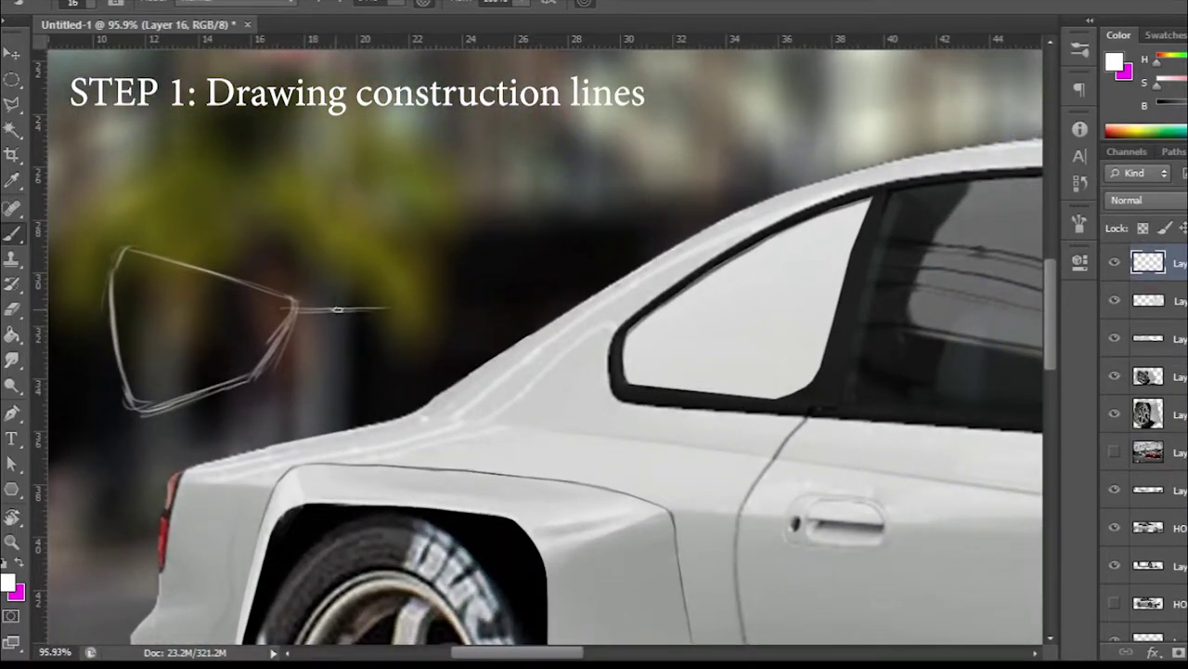
{"action": "left_click_drag", "start_coordinate": [506, 326], "coordinate": [543, 327]}
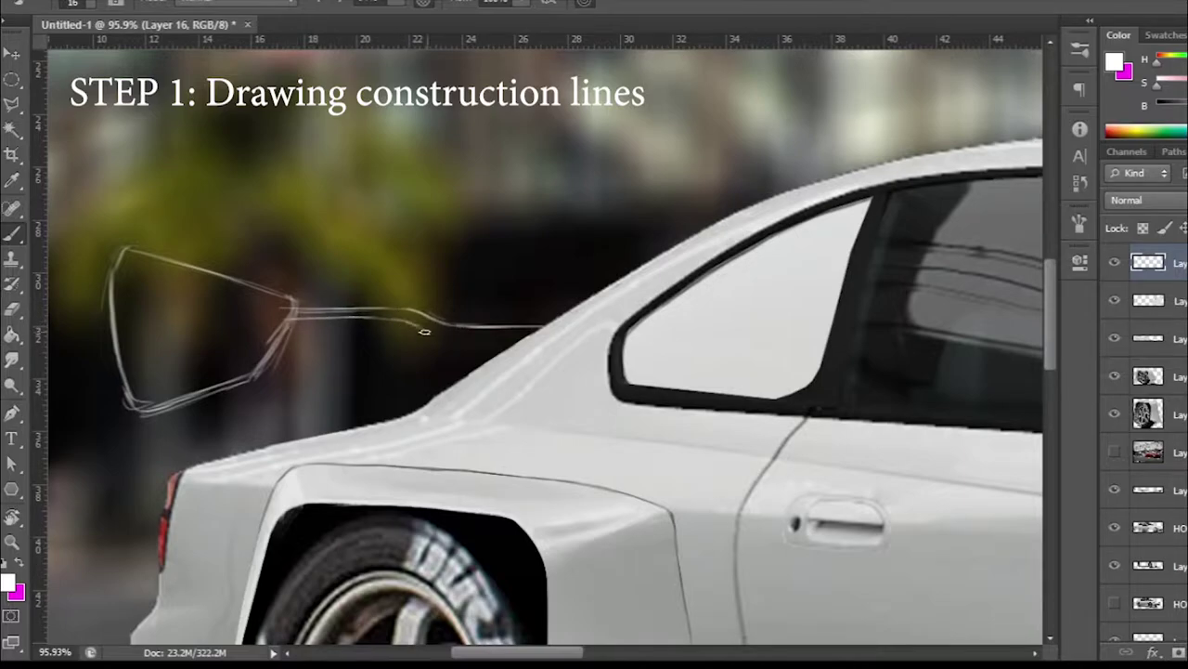
- Erase the stray stroke under the wing blade and redraw the lower blade line
{"action": "left_click_drag", "start_coordinate": [327, 339], "coordinate": [372, 338]}
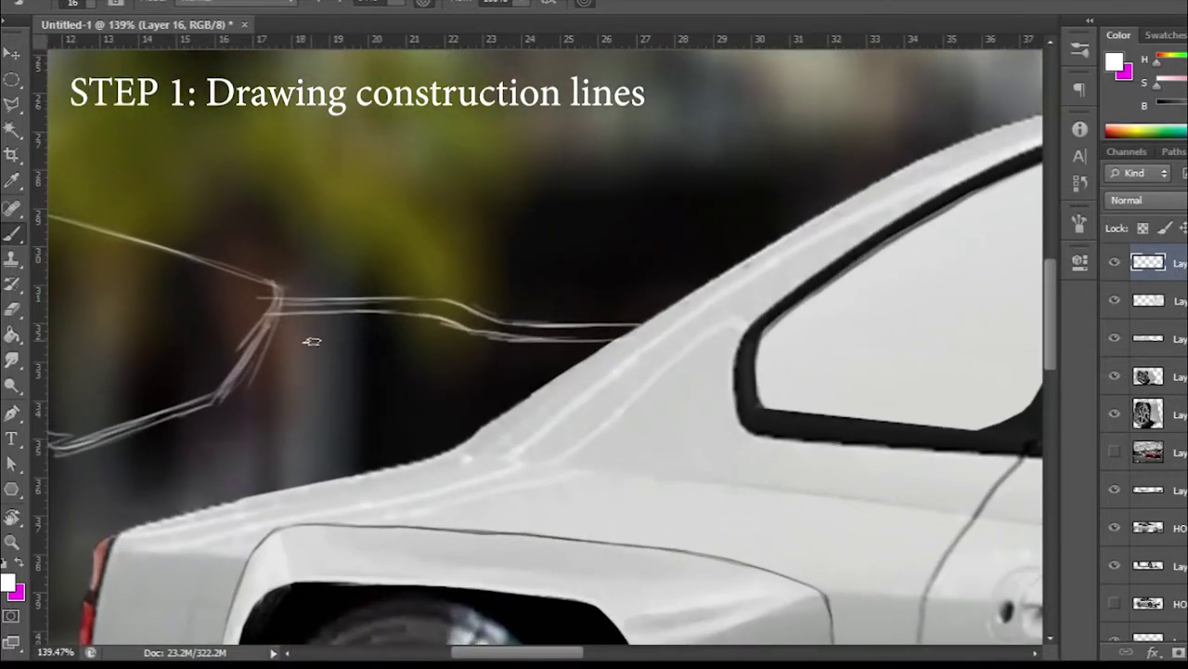
{"action": "mouse_move", "coordinate": [260, 339]}
{"action": "left_mouse_down"}
{"action": "mouse_move", "coordinate": [401, 332]}
{"action": "mouse_move", "coordinate": [264, 336]}
{"action": "left_mouse_up"}
{"action": "key", "text": "e"}
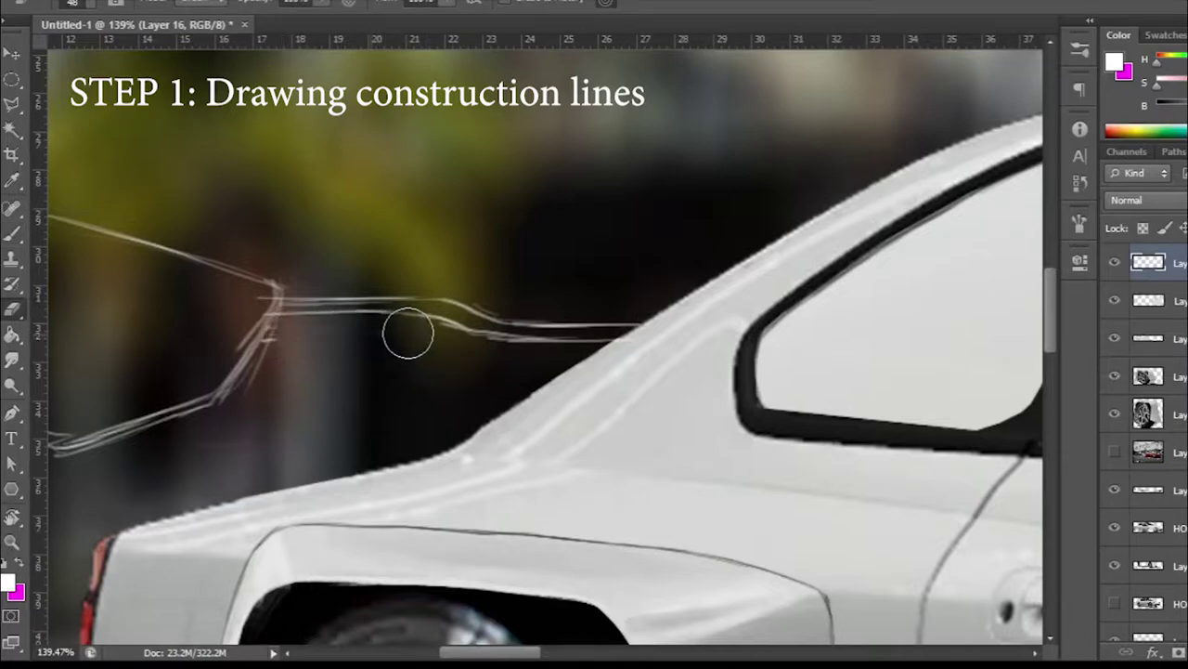
{"action": "key", "text": "b"}
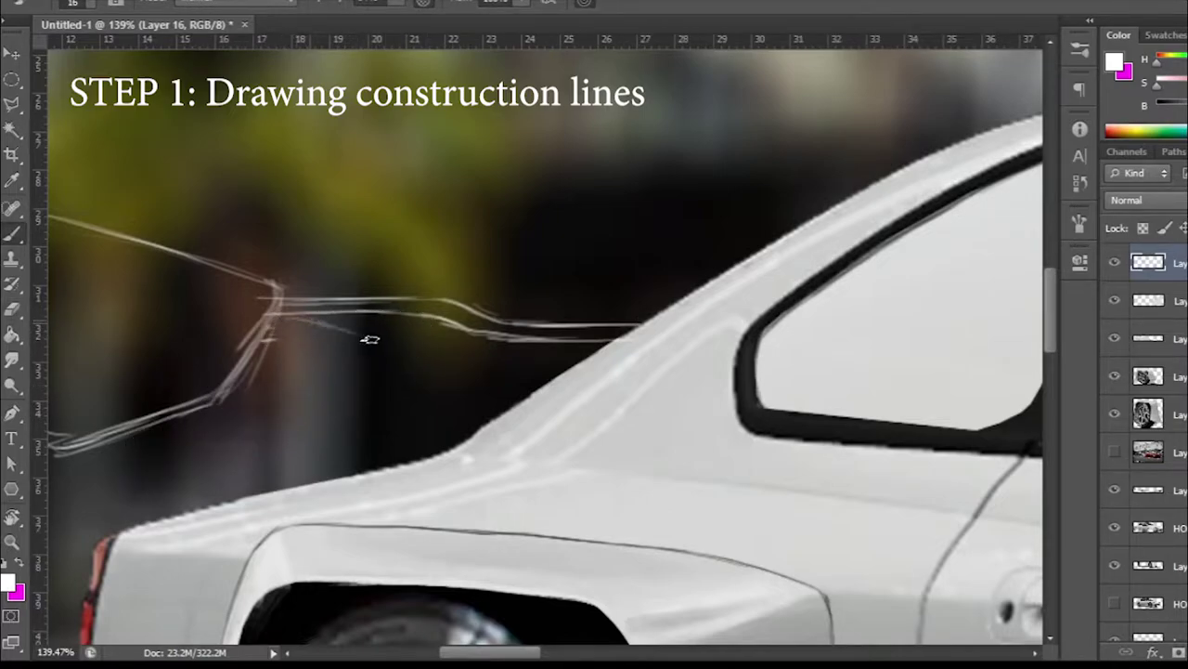
{"action": "left_click_drag", "start_coordinate": [501, 341], "coordinate": [280, 318]}
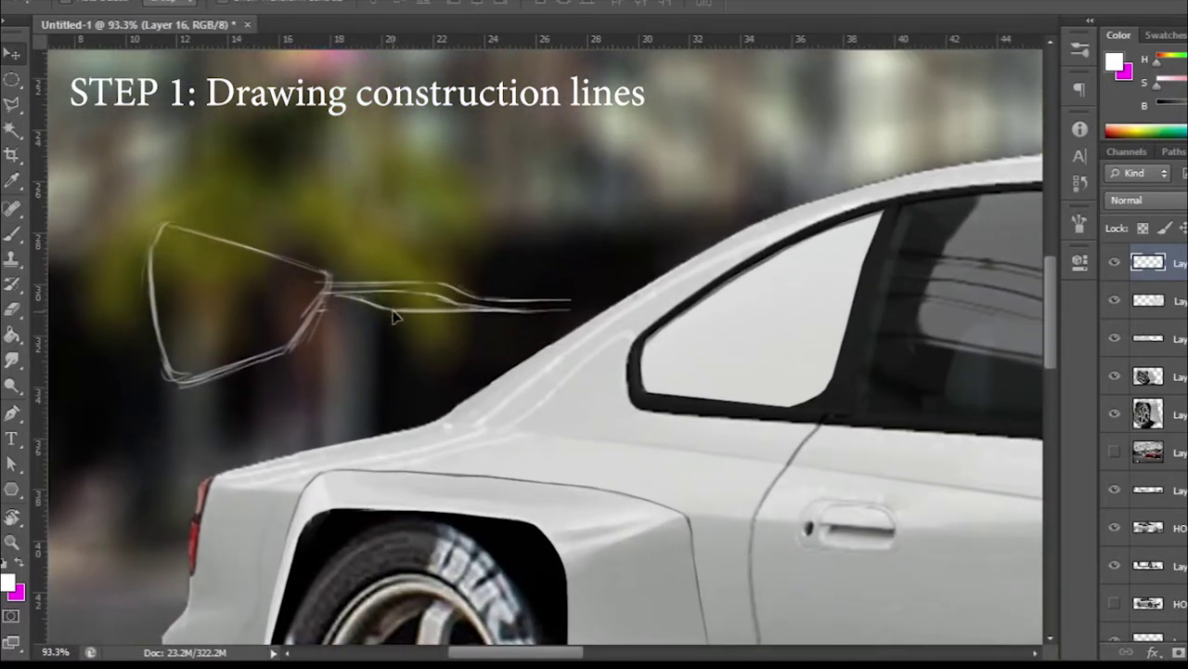
- Shift the wing sketch slightly right and draw a support strut down to the trunk
{"action": "left_click_drag", "start_coordinate": [390, 333], "coordinate": [415, 330]}
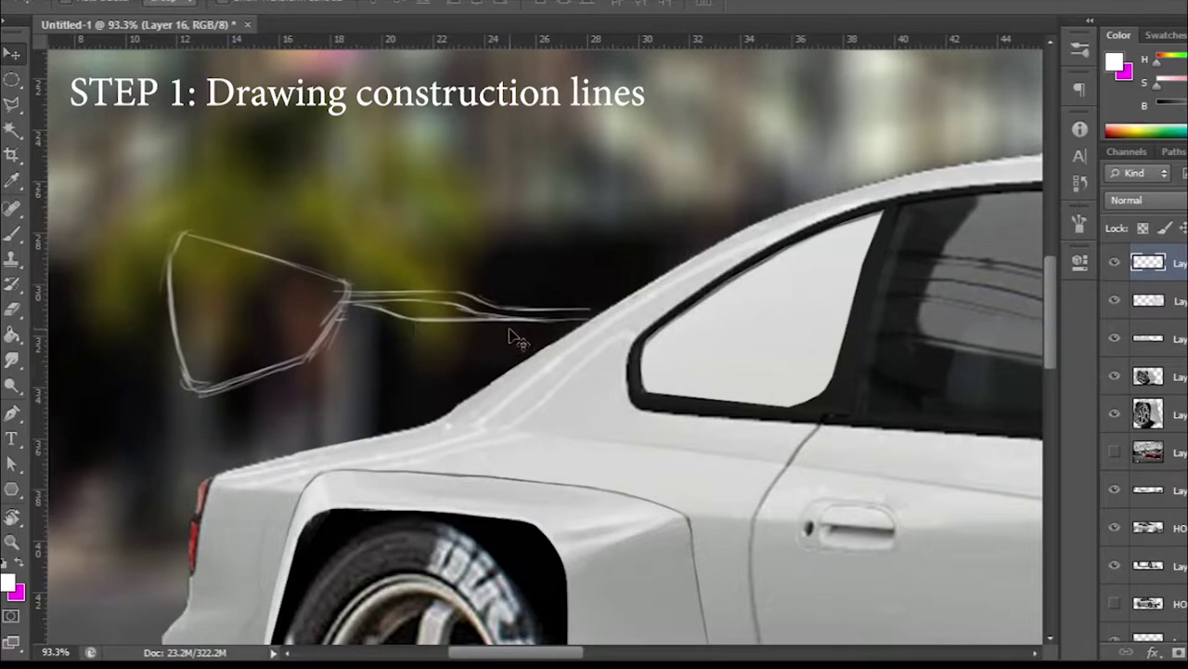
{"action": "scroll", "coordinate": [510, 329], "scroll_direction": "up", "scroll_amount": 1}
{"action": "scroll", "coordinate": [492, 315], "scroll_direction": "up", "scroll_amount": 2}
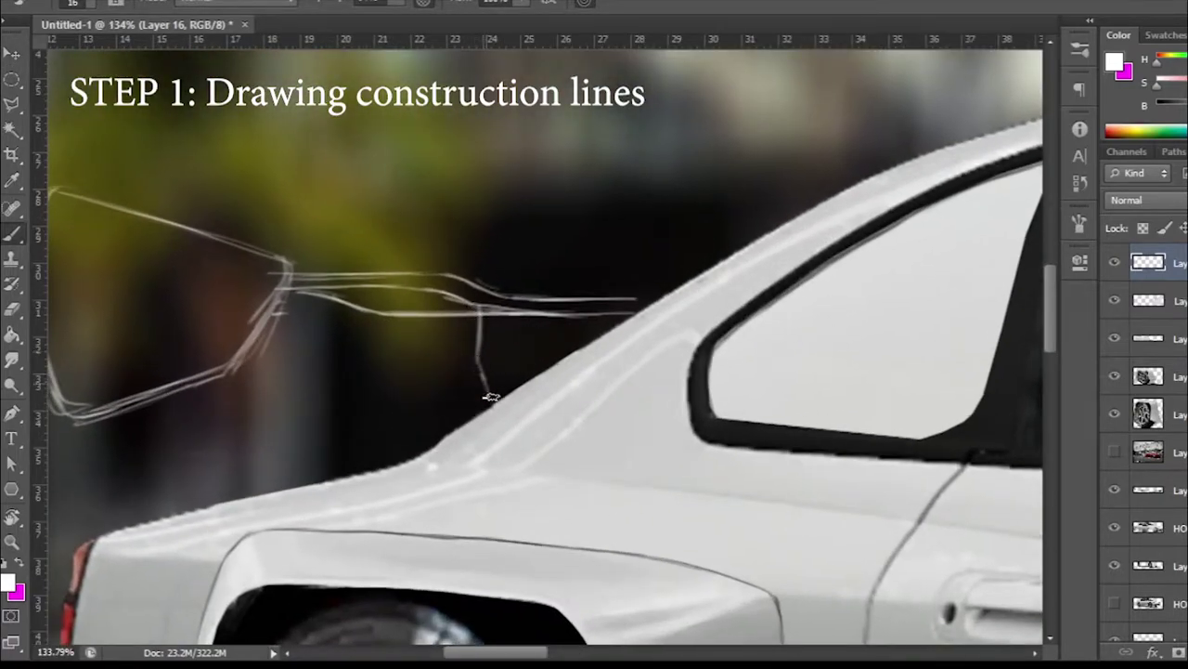
{"action": "left_click_drag", "start_coordinate": [365, 383], "coordinate": [404, 447]}
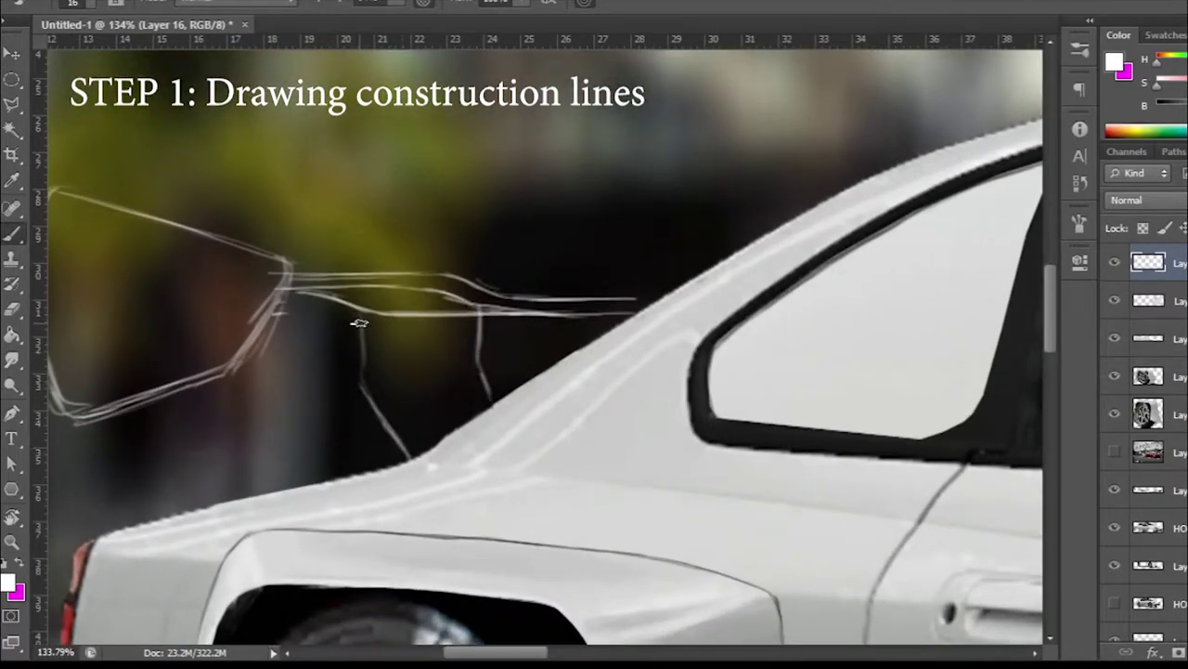
{"action": "scroll", "coordinate": [422, 365], "scroll_direction": "up", "scroll_amount": 5}
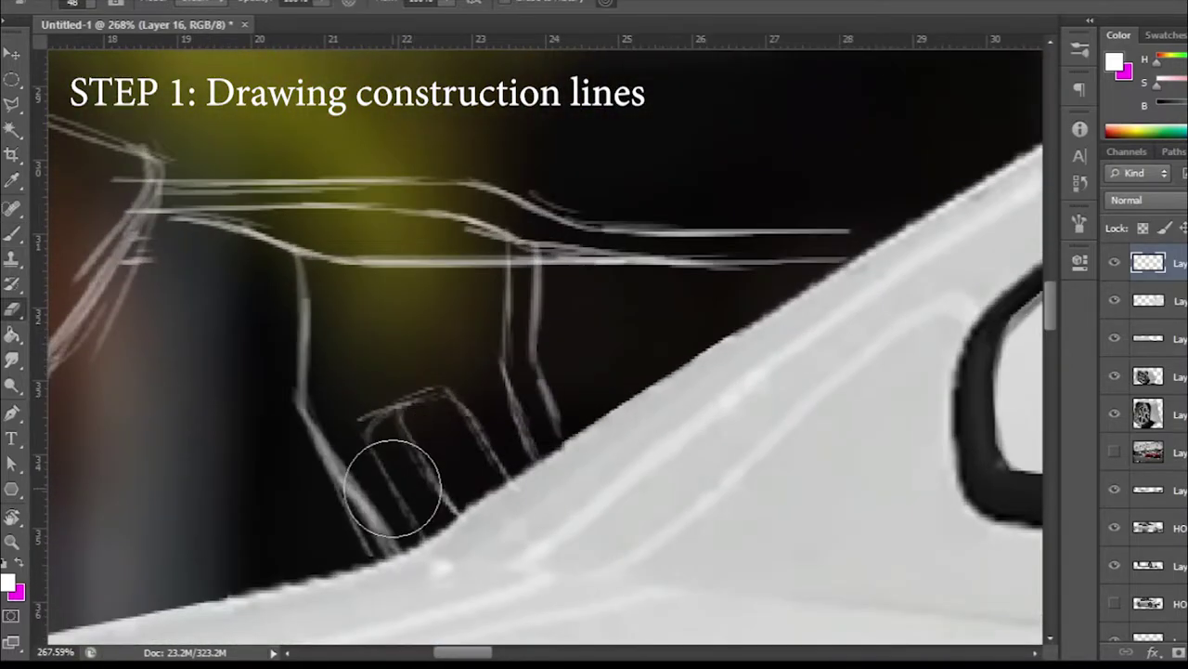
- Clean around the small bracket and draw three vertical strut lines down to the trunk
{"action": "left_click_drag", "start_coordinate": [393, 485], "coordinate": [388, 493]}
{"action": "key", "text": "b"}
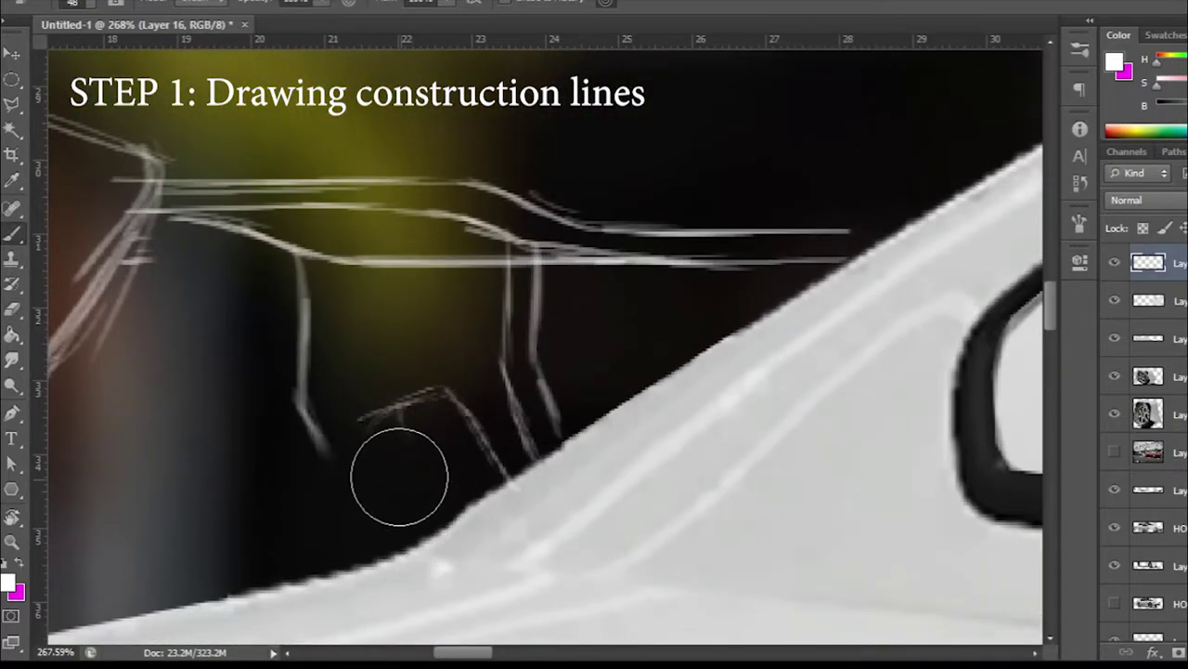
{"action": "left_click_drag", "start_coordinate": [362, 419], "coordinate": [365, 555]}
{"action": "left_click_drag", "start_coordinate": [404, 418], "coordinate": [392, 553]}
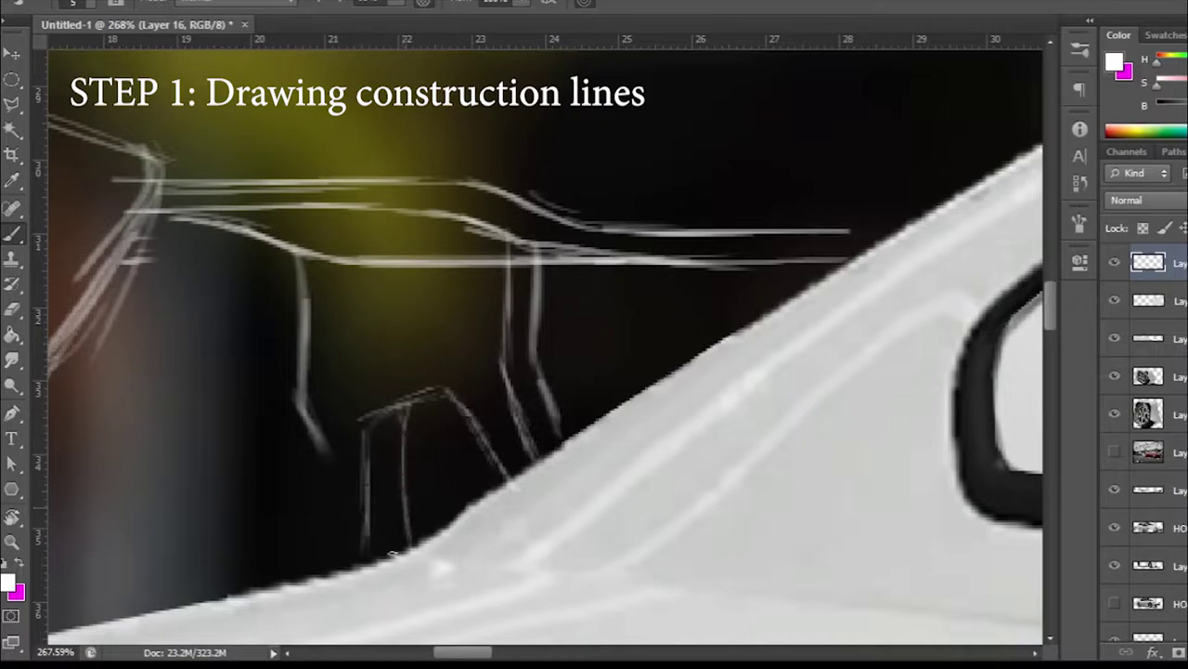
{"action": "left_click_drag", "start_coordinate": [390, 414], "coordinate": [376, 553]}
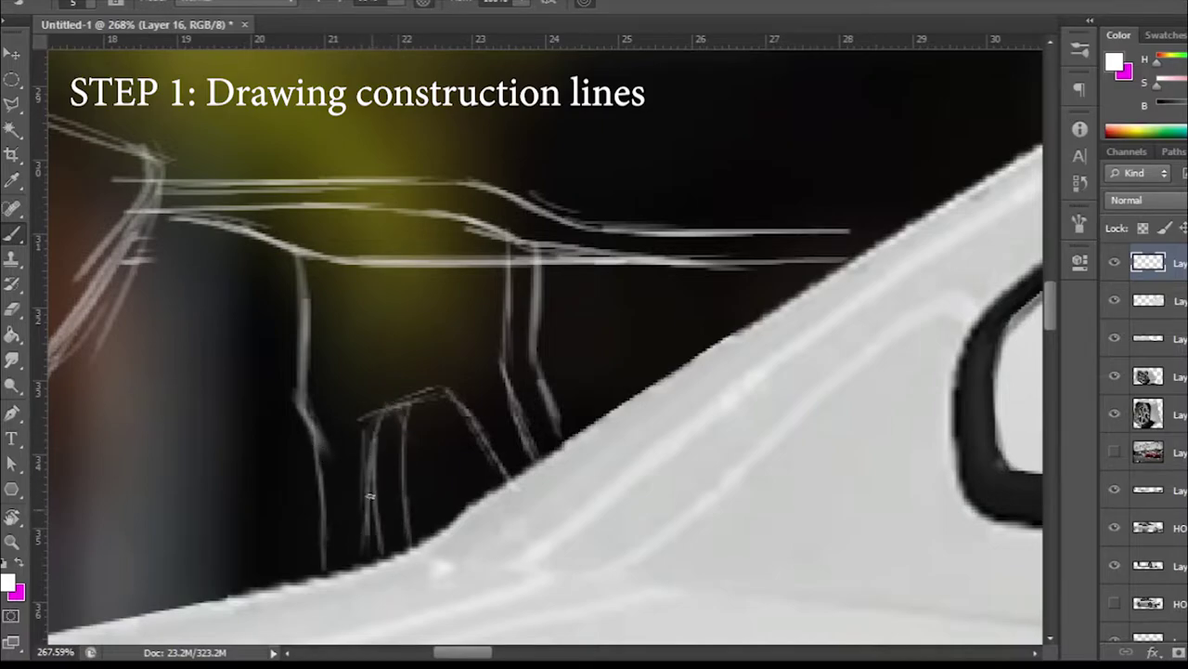
- Frame the spoiler sketch up close and briefly hide the sketch layer to check it
{"action": "scroll", "coordinate": [366, 463], "scroll_direction": "down", "scroll_amount": 2}
{"action": "scroll", "coordinate": [381, 398], "scroll_direction": "down", "scroll_amount": 2}
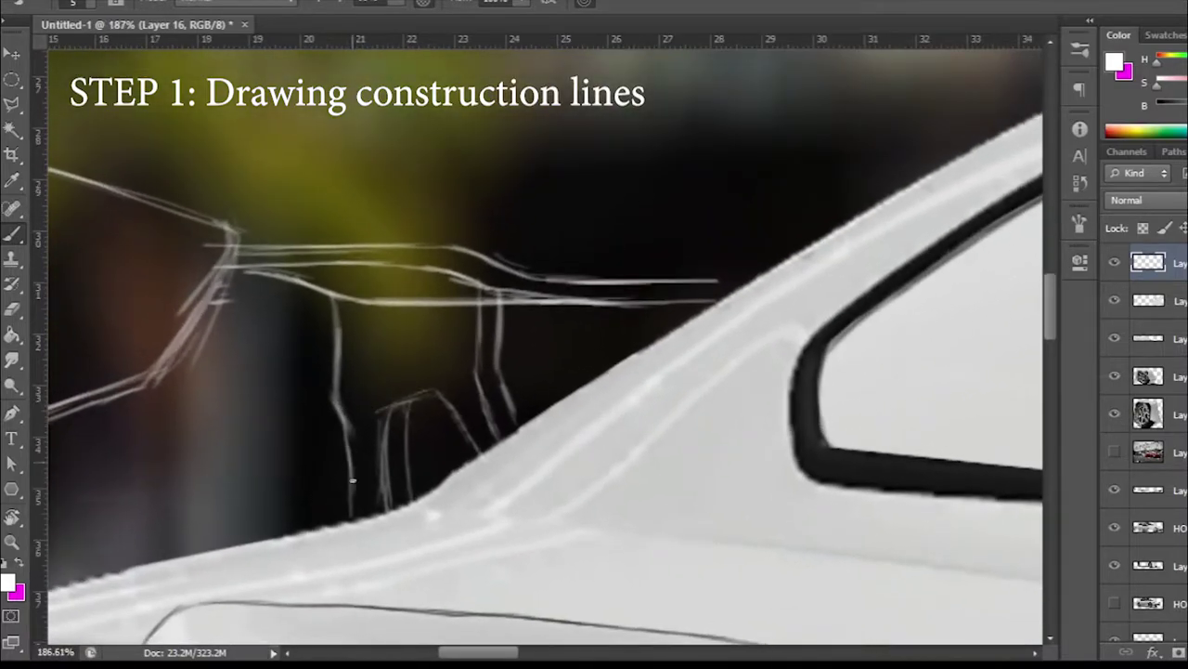
{"action": "scroll", "coordinate": [353, 480], "scroll_direction": "down", "scroll_amount": 5}
{"action": "scroll", "coordinate": [338, 417], "scroll_direction": "up", "scroll_amount": 5}
{"action": "left_click_drag", "start_coordinate": [436, 385], "coordinate": [608, 386]}
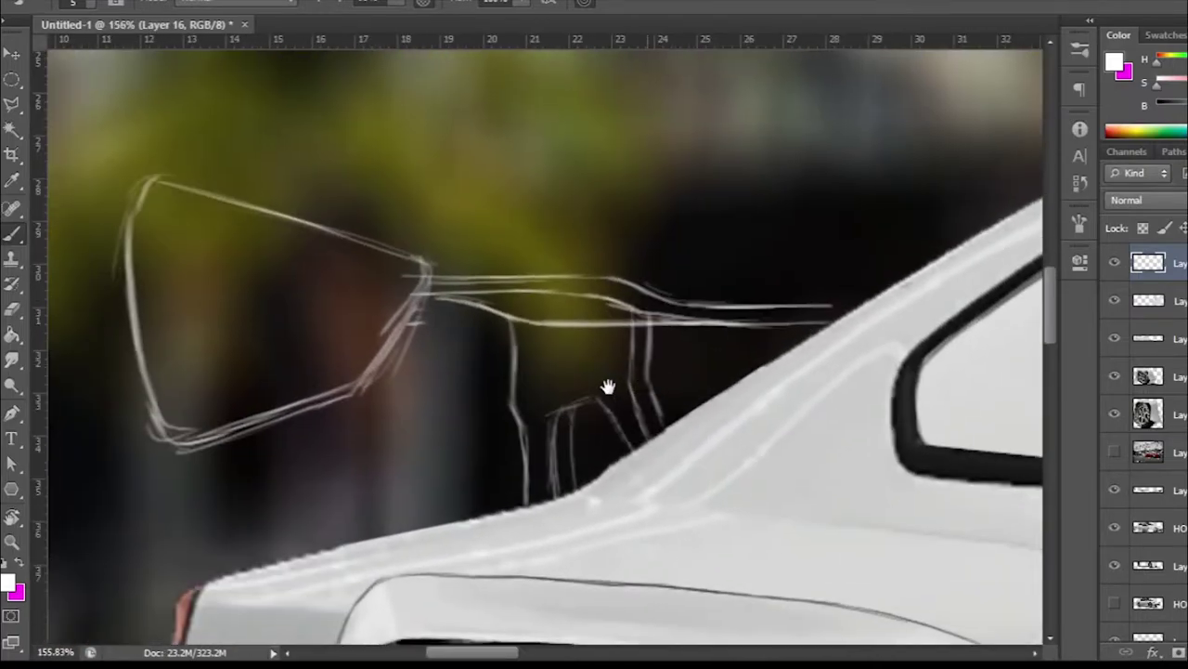
{"action": "scroll", "coordinate": [538, 366], "scroll_direction": "down", "scroll_amount": 3}
{"action": "scroll", "coordinate": [358, 380], "scroll_direction": "up", "scroll_amount": 1}
{"action": "scroll", "coordinate": [306, 332], "scroll_direction": "down", "scroll_amount": 1}
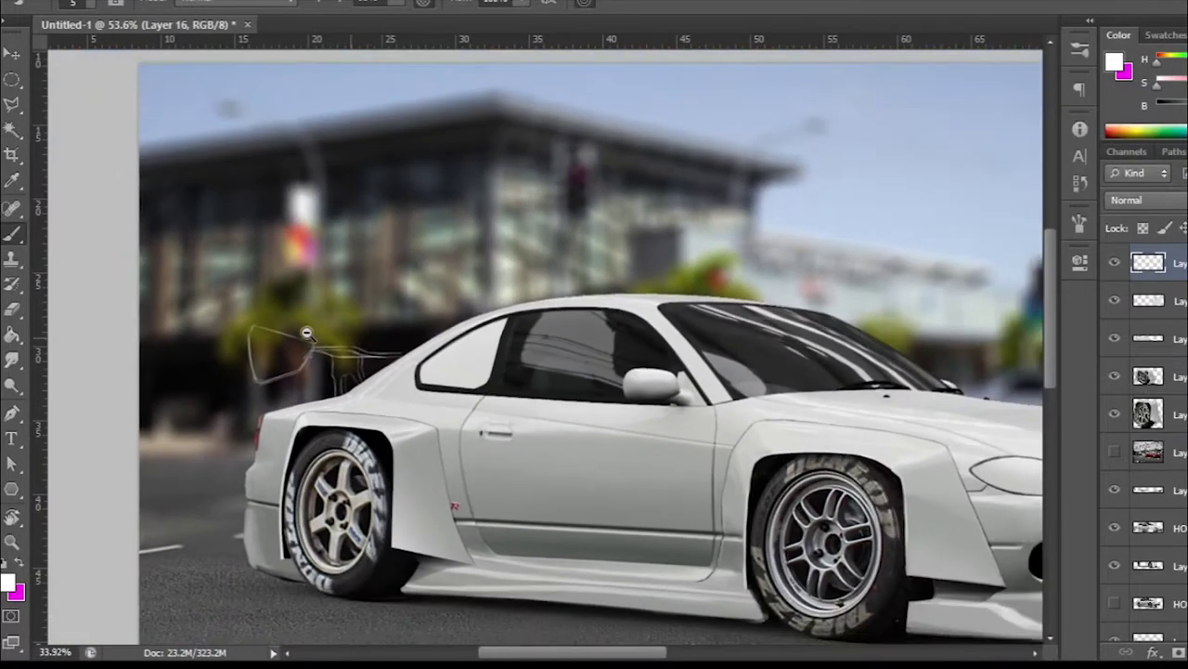
{"action": "scroll", "coordinate": [306, 332], "scroll_direction": "up", "scroll_amount": 1}
{"action": "scroll", "coordinate": [331, 324], "scroll_direction": "up", "scroll_amount": 3}
{"action": "left_click_drag", "start_coordinate": [425, 321], "coordinate": [640, 297]}
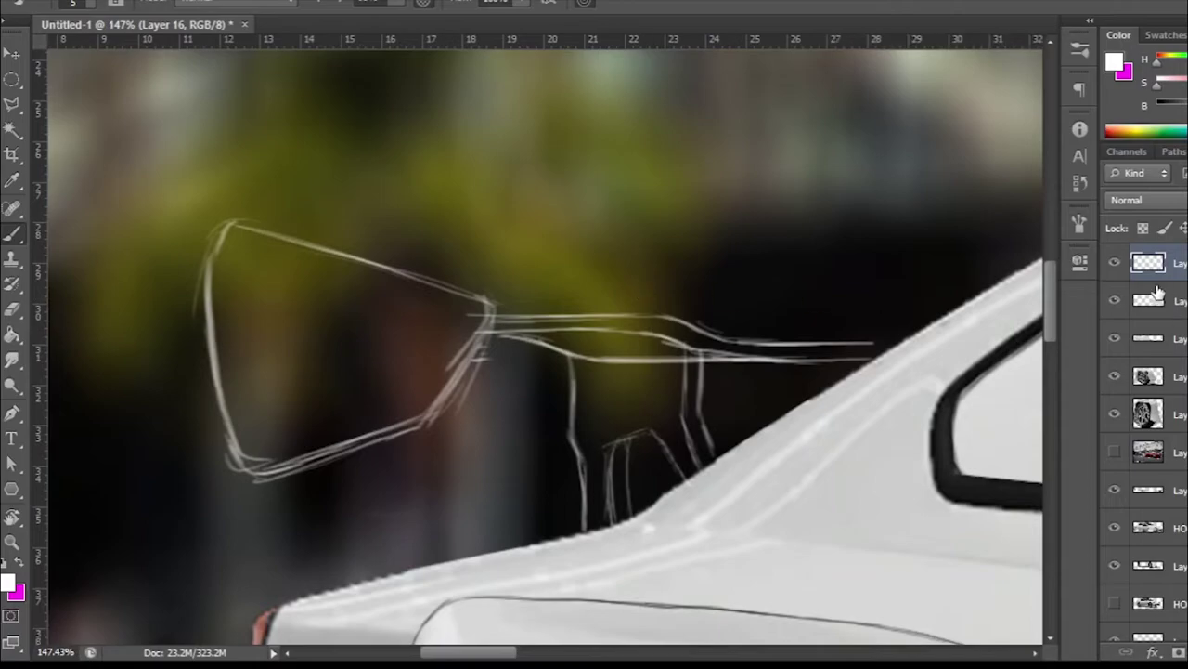
{"action": "left_click", "coordinate": [1114, 263]}
{"action": "left_click", "coordinate": [12, 102]}
{"action": "scroll", "coordinate": [316, 257], "scroll_direction": "up", "scroll_amount": 2}
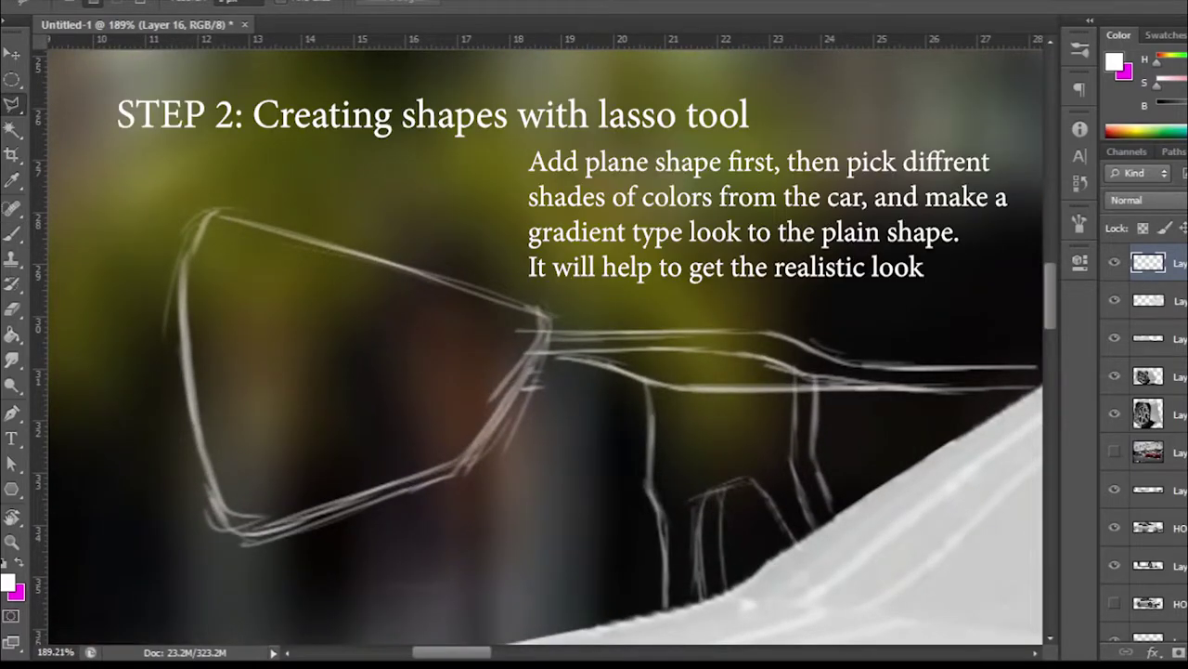
- On a new empty layer, trace the wing plate outline as a Polygonal Lasso selection
{"action": "key", "text": "ctrl+shift+alt+n"}
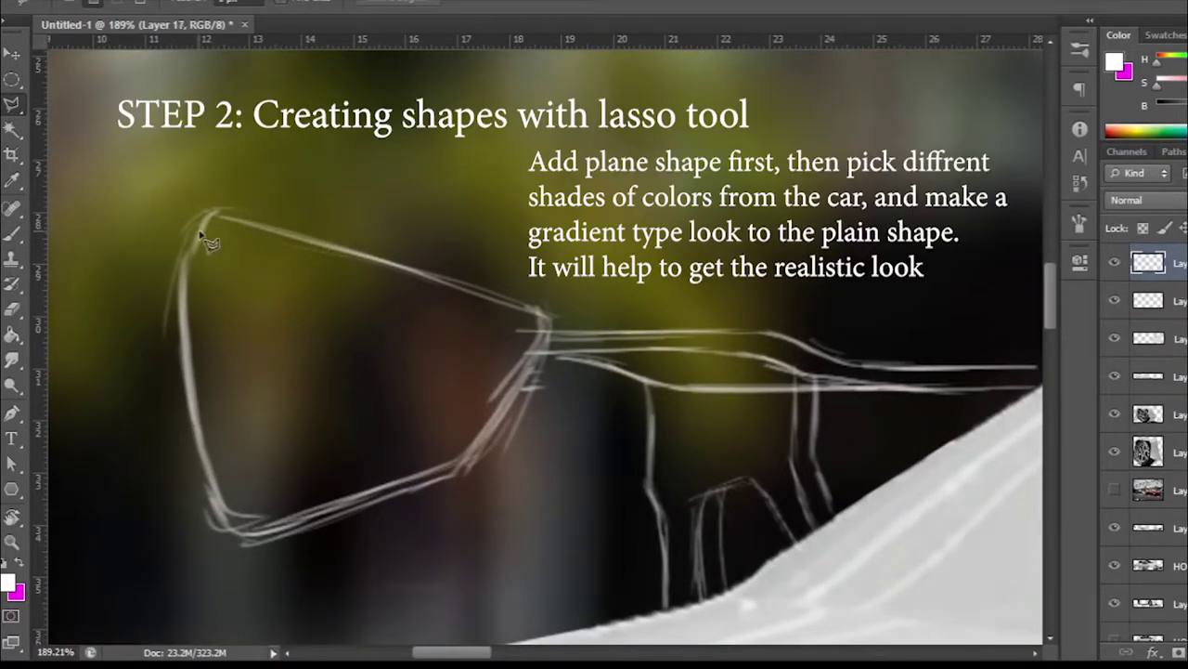
{"action": "left_click", "coordinate": [216, 214]}
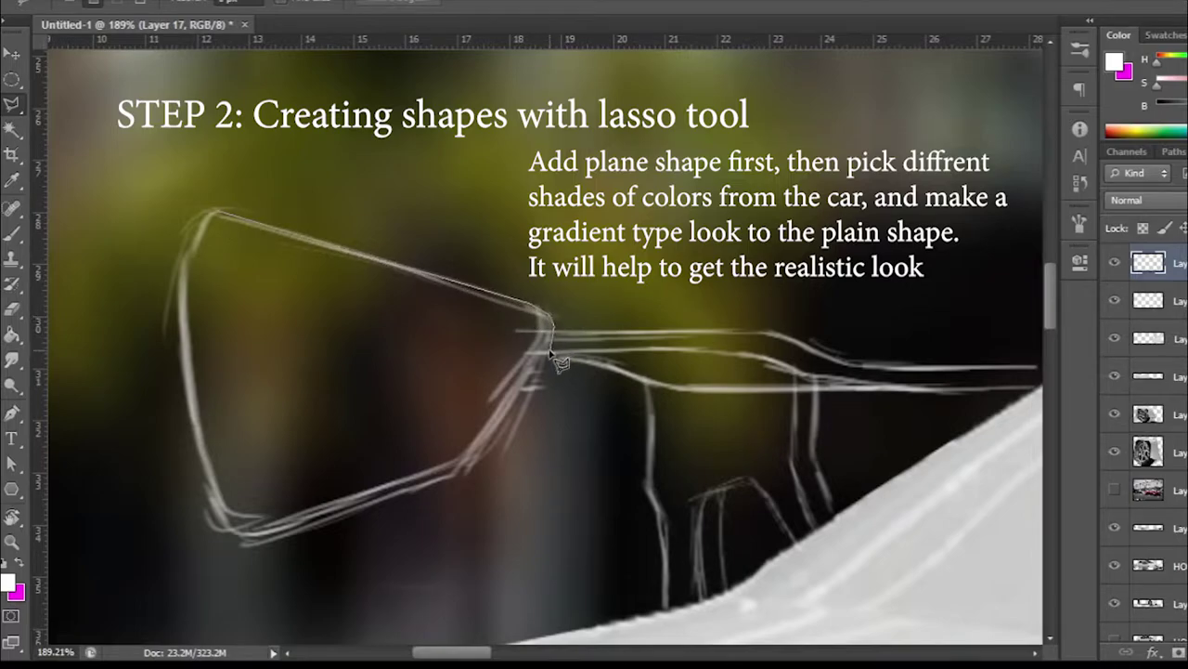
{"action": "left_click", "coordinate": [475, 475]}
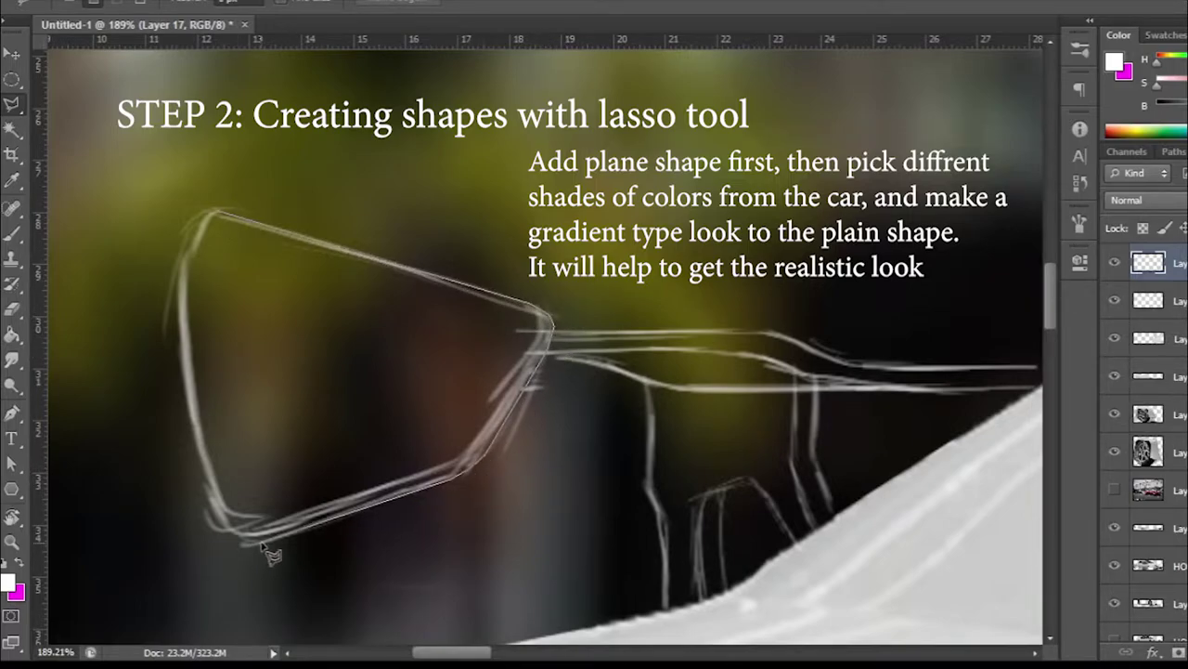
{"action": "left_click", "coordinate": [223, 534]}
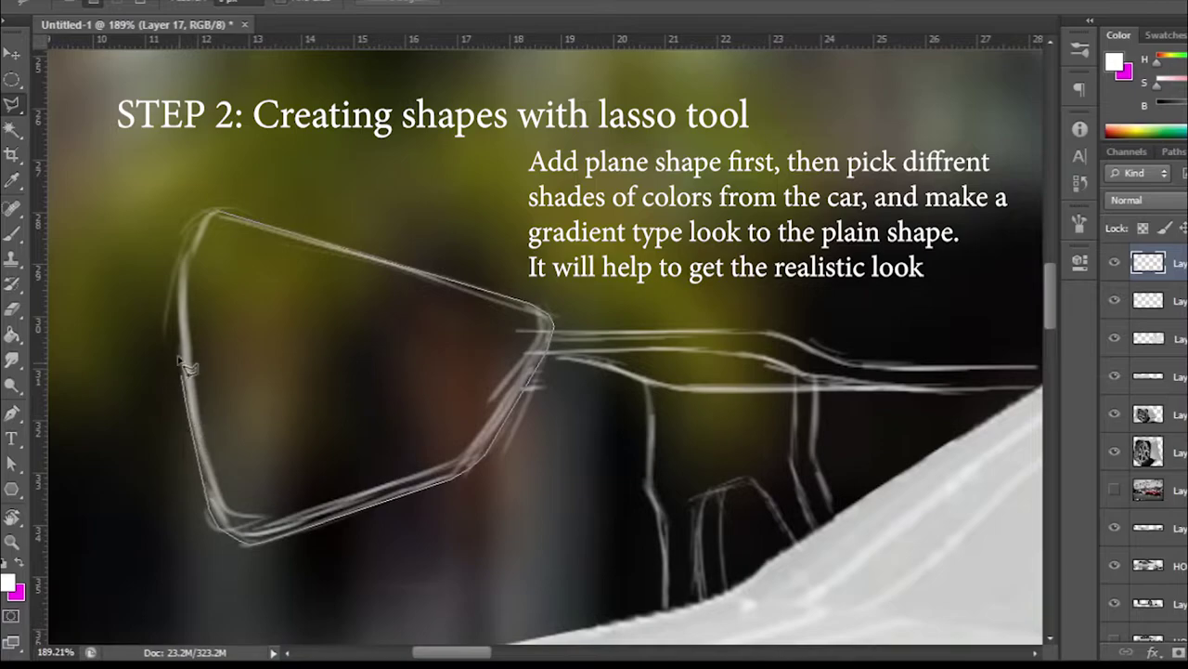
{"action": "left_click", "coordinate": [206, 221]}
{"action": "scroll", "coordinate": [395, 355], "scroll_direction": "down", "scroll_amount": 3, "text": "alt"}
- Paint the wing plate selection with light greys sampled from the car body, then deselect
{"action": "key", "text": "b"}
{"action": "left_click", "coordinate": [579, 486], "text": "alt"}
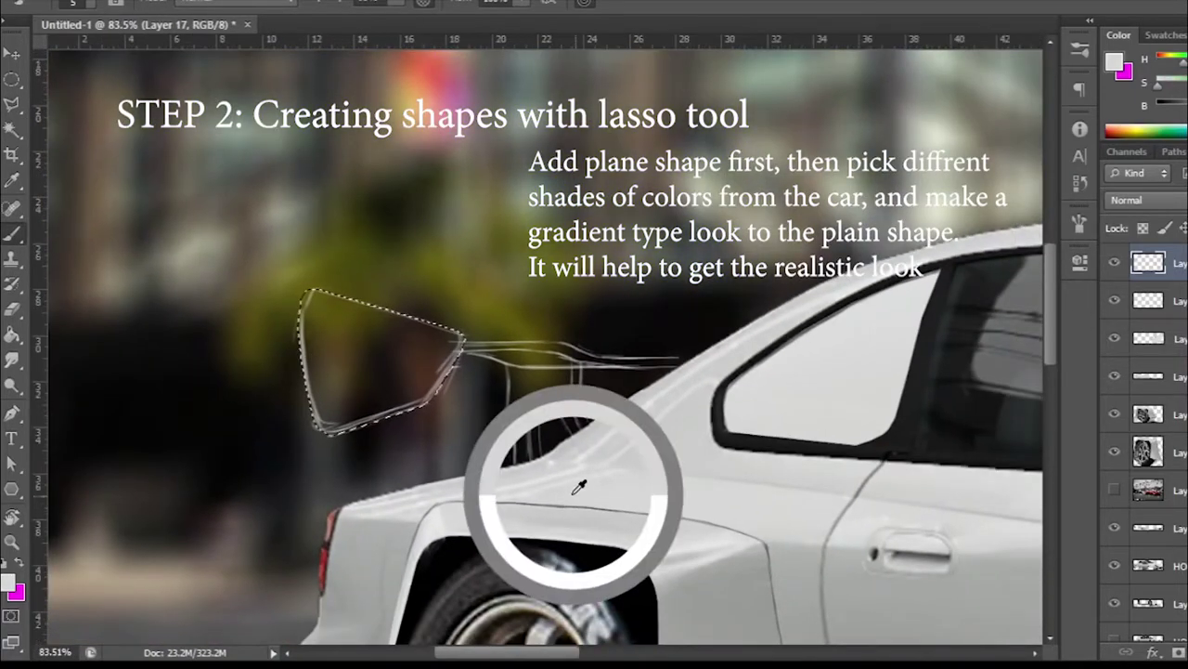
{"action": "left_click_drag", "start_coordinate": [353, 353], "coordinate": [440, 363]}
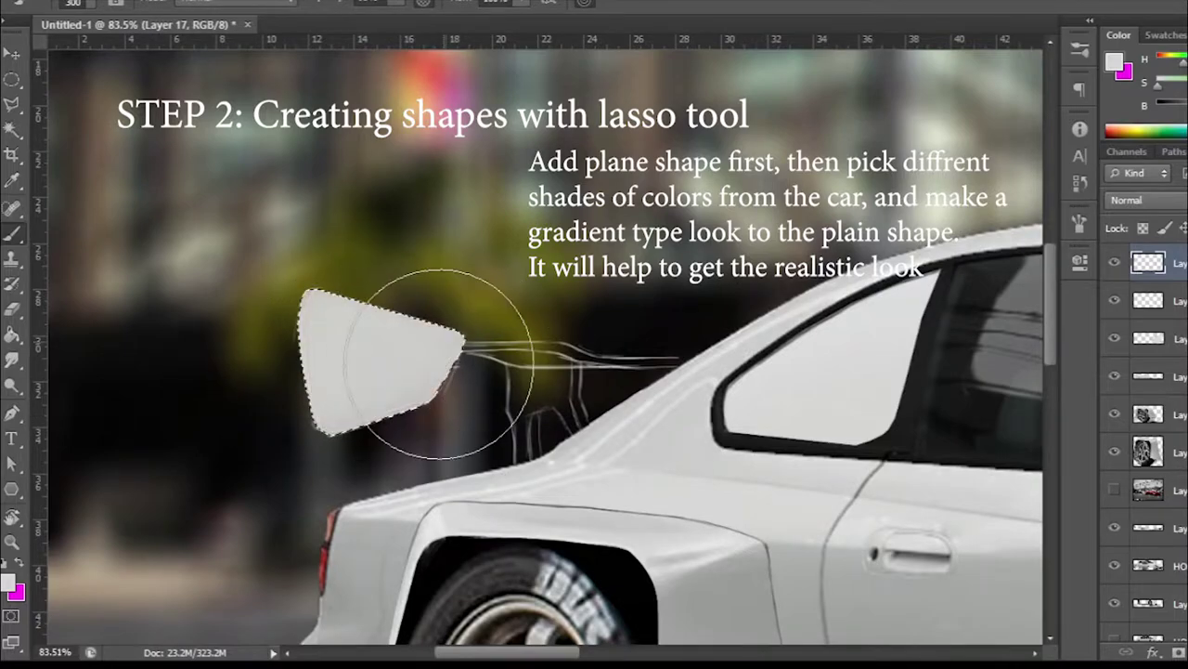
{"action": "left_click", "coordinate": [477, 433], "text": "alt"}
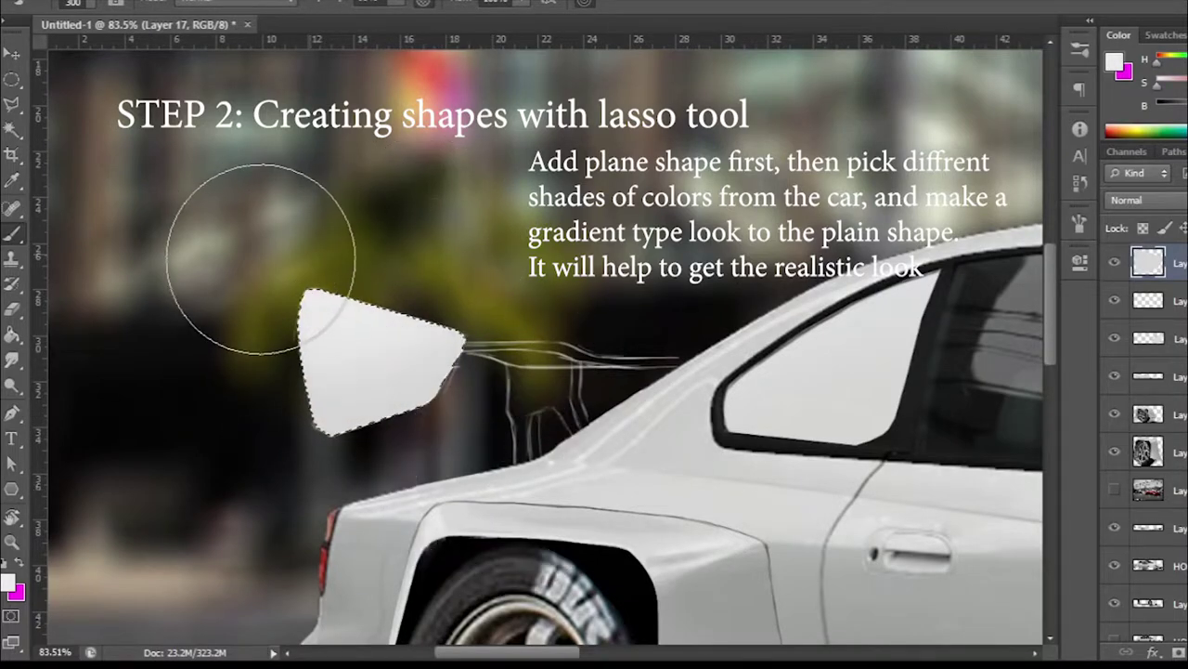
{"action": "scroll", "coordinate": [504, 307], "scroll_direction": "down", "scroll_amount": 1, "text": "alt"}
{"action": "left_click", "coordinate": [538, 469], "text": "alt"}
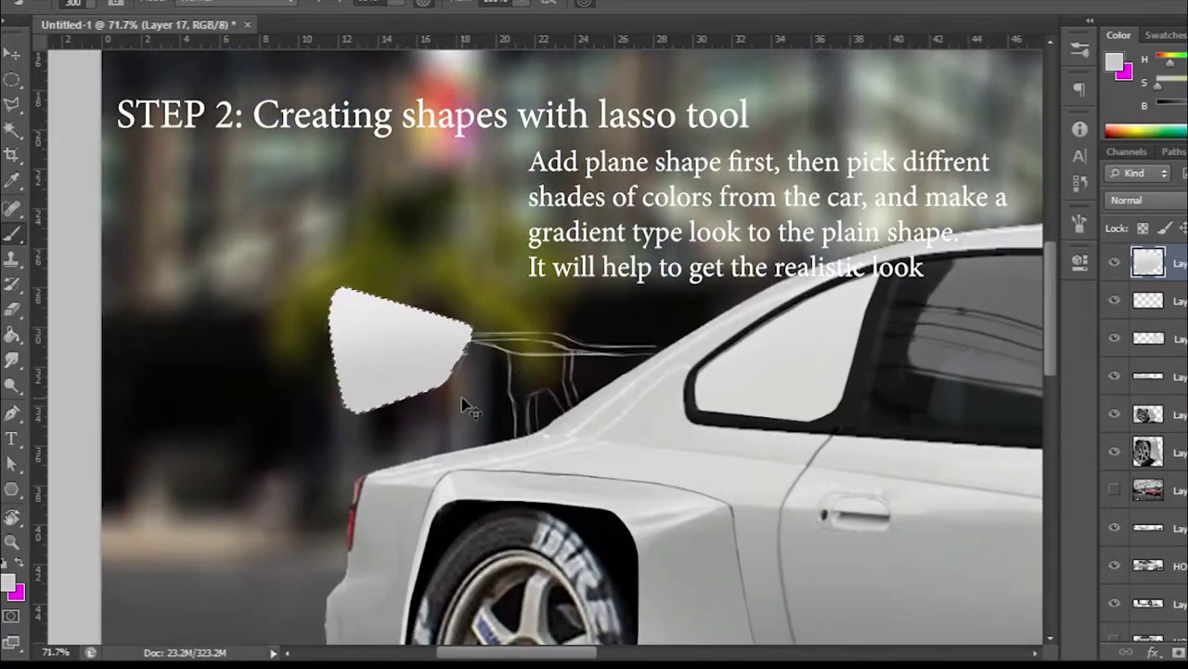
{"action": "key", "text": "ctrl+d"}
{"action": "scroll", "coordinate": [469, 315], "scroll_direction": "up", "scroll_amount": 3, "text": "alt"}
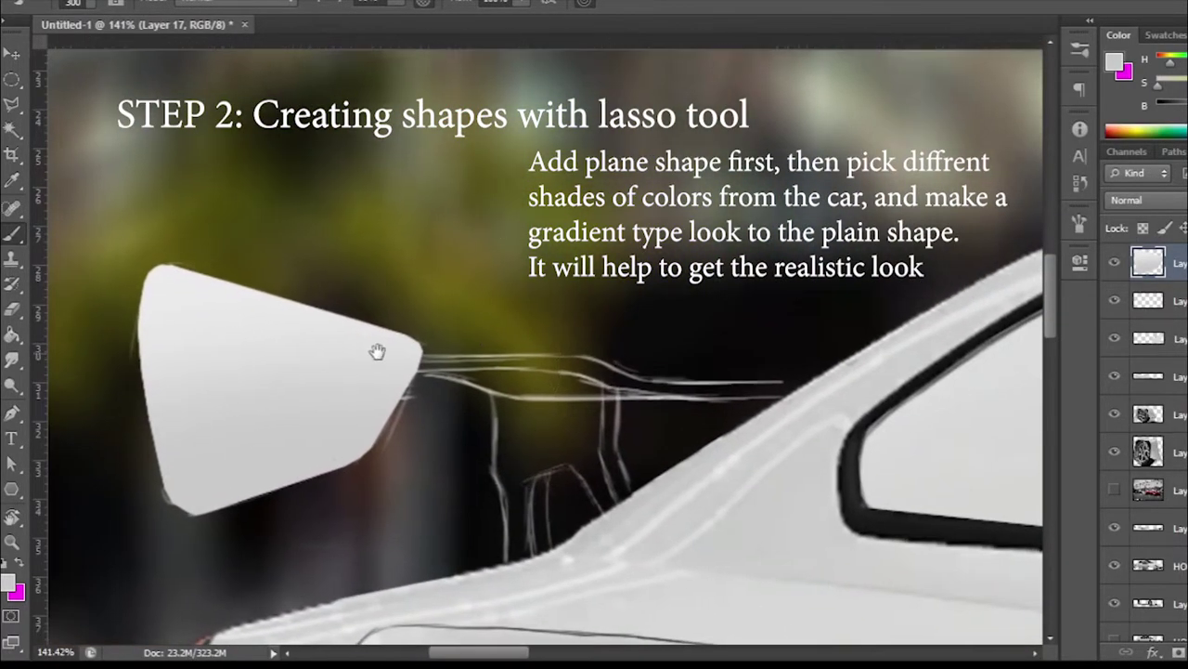
{"action": "scroll", "coordinate": [524, 380], "scroll_direction": "down", "scroll_amount": 1, "text": "alt"}
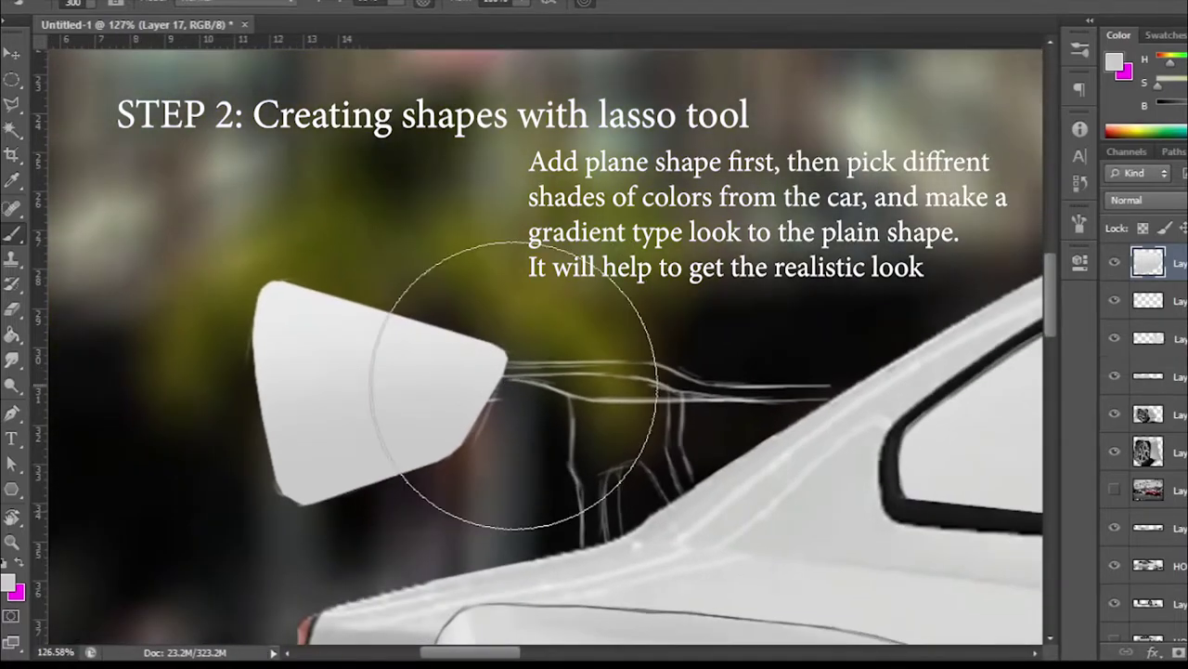
{"action": "scroll", "coordinate": [548, 390], "scroll_direction": "up", "scroll_amount": 4, "text": "alt"}
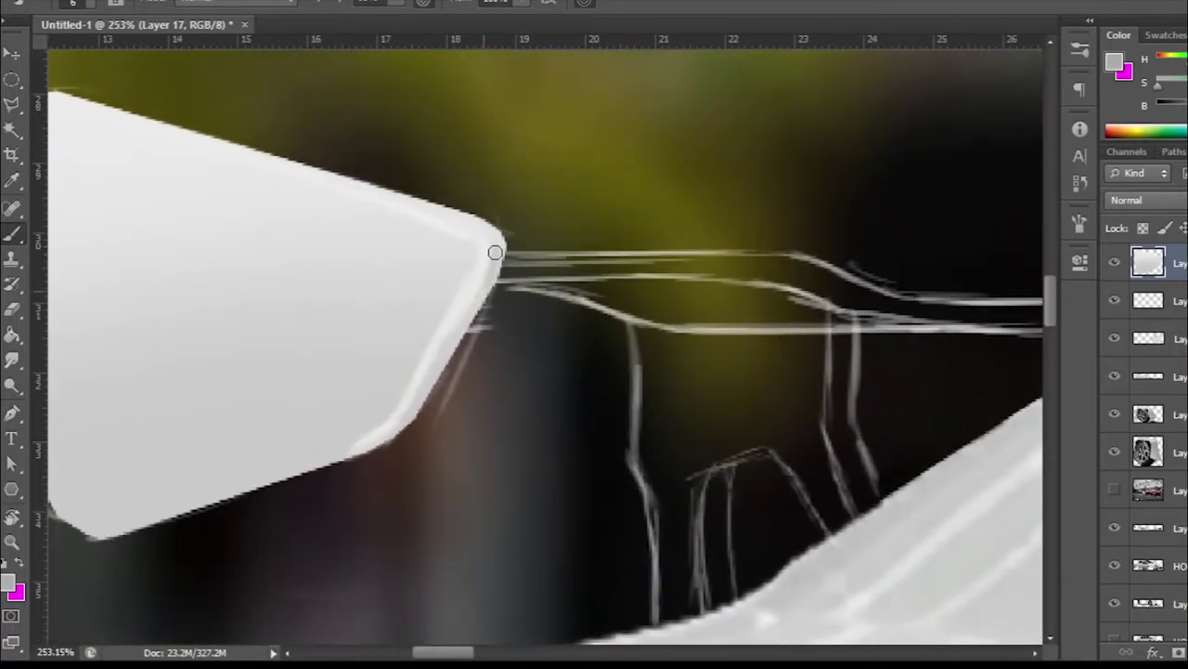
- Paint a bright white highlight along the wing plate's right edge
{"action": "left_click_drag", "start_coordinate": [495, 251], "coordinate": [467, 321]}
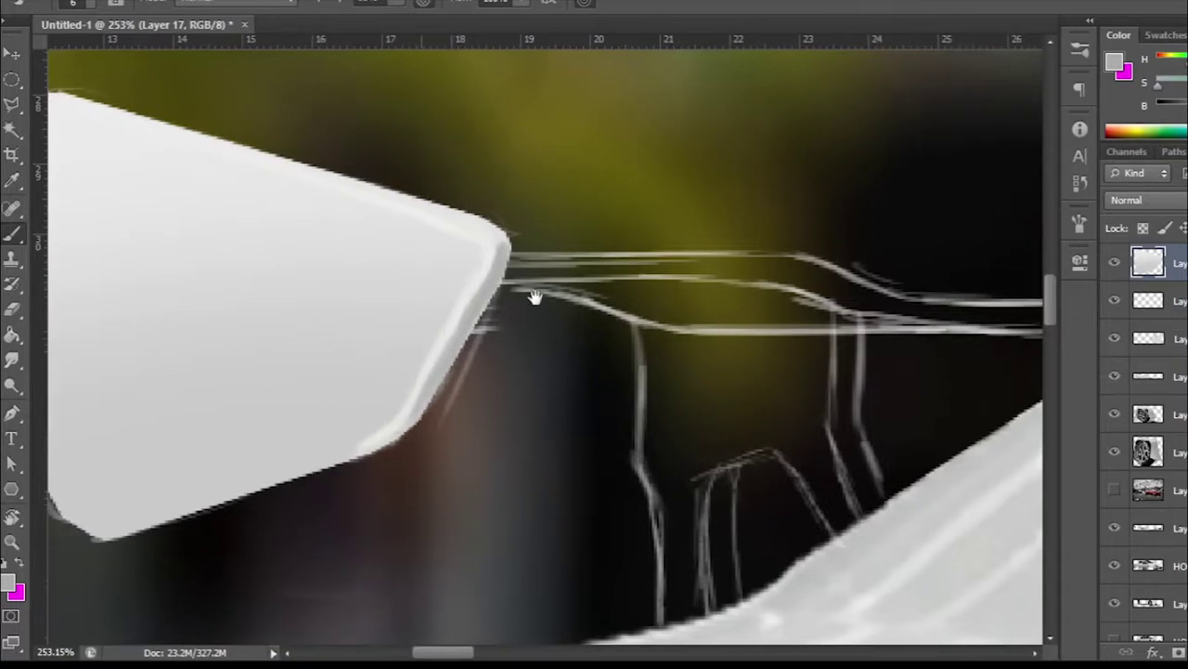
{"action": "left_click_drag", "start_coordinate": [412, 273], "coordinate": [587, 309]}
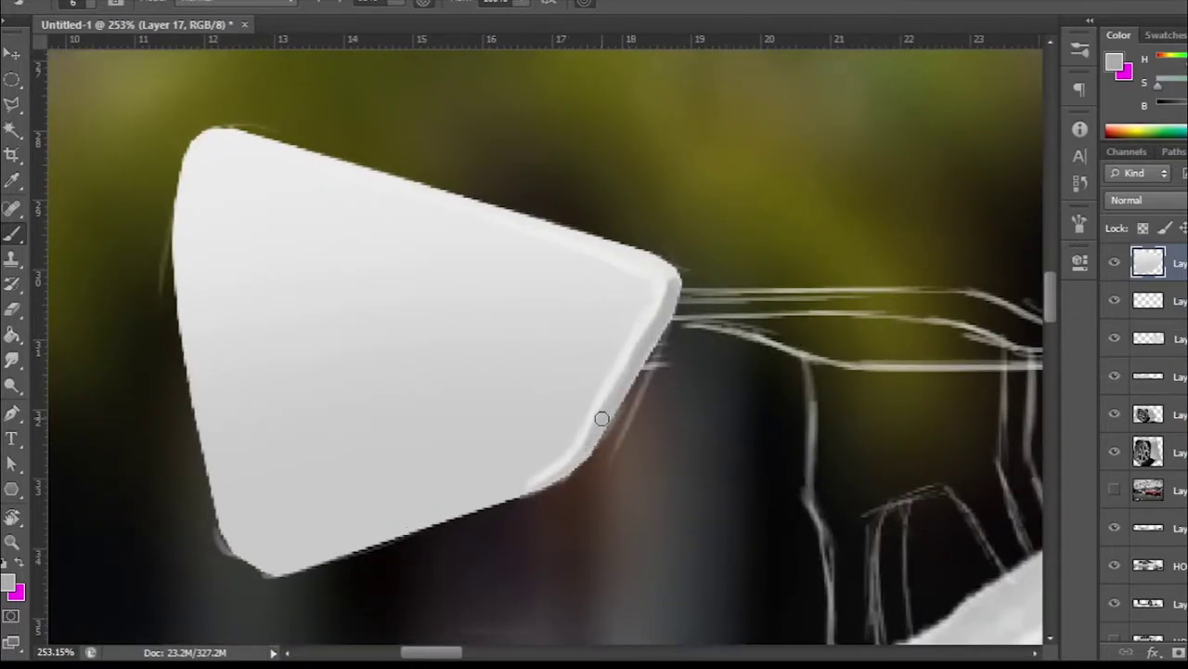
{"action": "left_click", "coordinate": [545, 450], "text": "alt"}
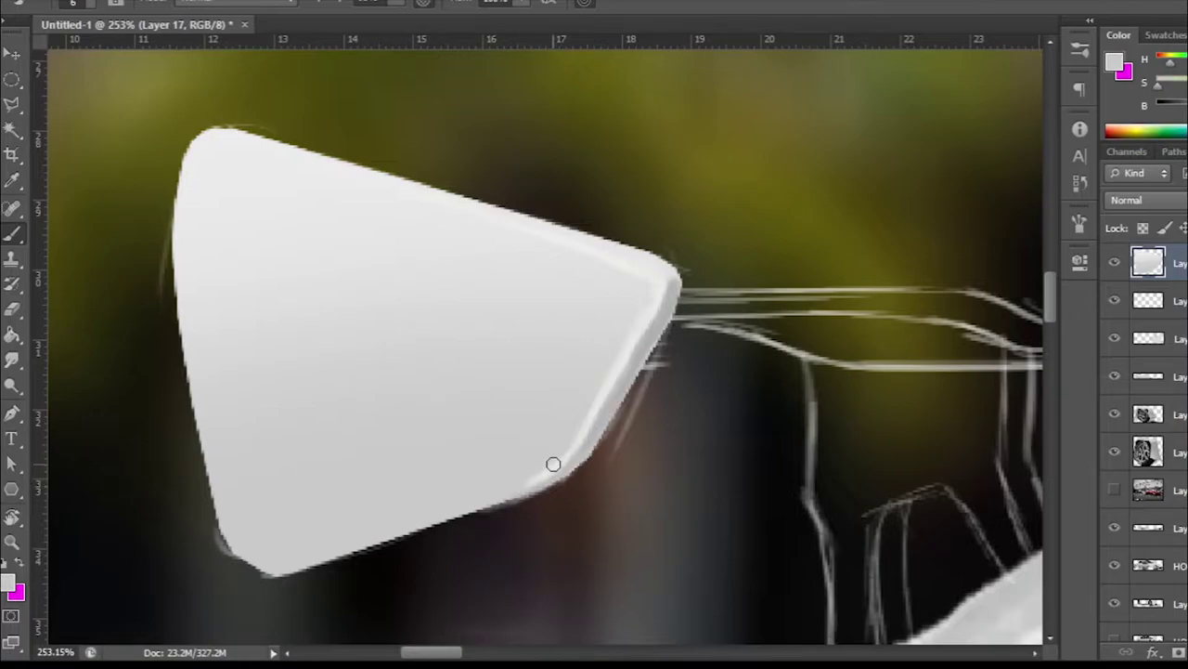
{"action": "scroll", "coordinate": [625, 424], "scroll_direction": "down", "scroll_amount": 3}
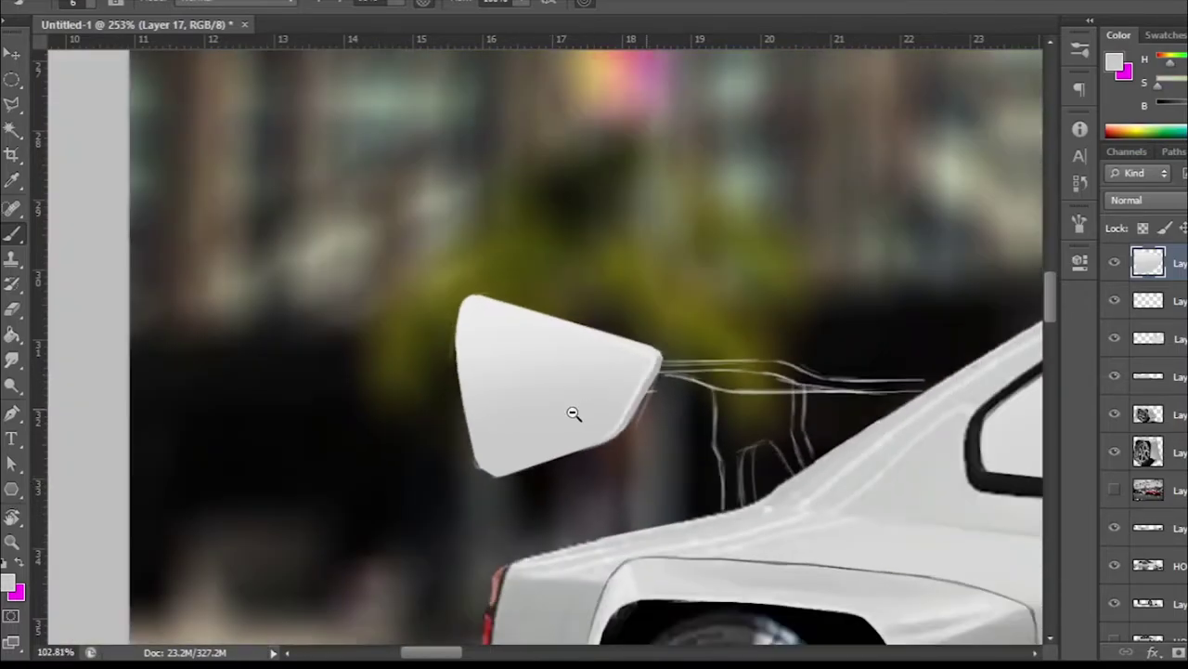
{"action": "left_click_drag", "start_coordinate": [570, 411], "coordinate": [412, 424]}
- Clean up the wing's lower-left corner and fade the sketch layer to 30% opacity
{"action": "scroll", "coordinate": [440, 398], "scroll_direction": "up", "scroll_amount": 1}
{"action": "scroll", "coordinate": [394, 444], "scroll_direction": "up", "scroll_amount": 2}
{"action": "scroll", "coordinate": [394, 444], "scroll_direction": "up", "scroll_amount": 2}
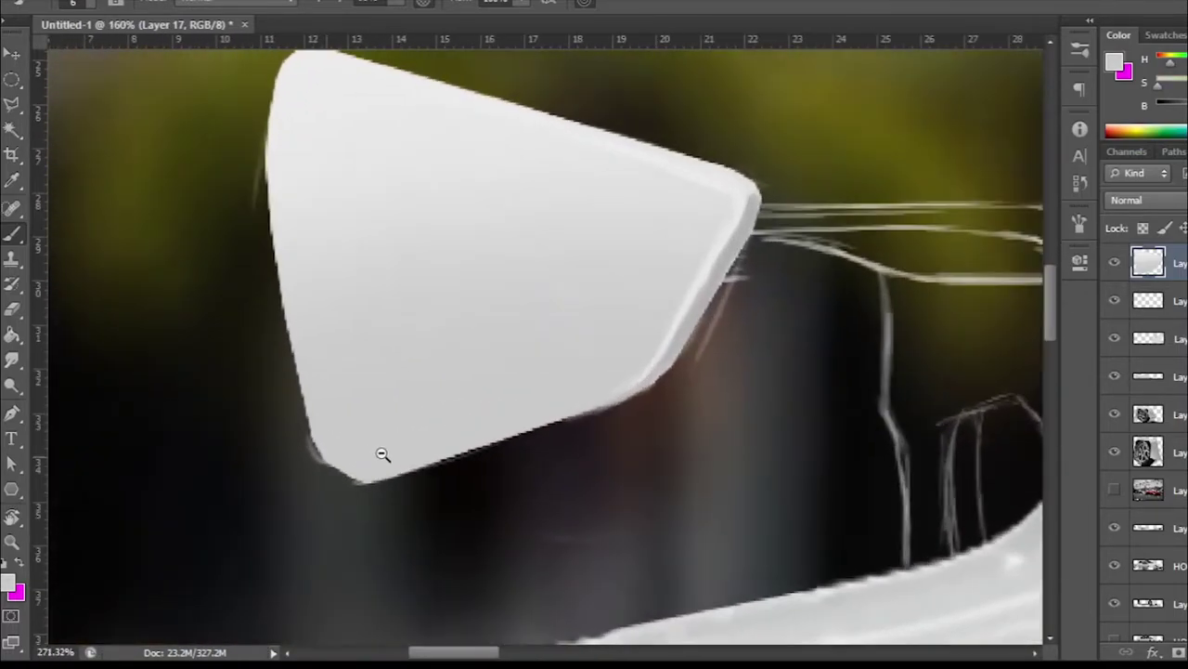
{"action": "scroll", "coordinate": [384, 456], "scroll_direction": "up", "scroll_amount": 3}
{"action": "left_click", "coordinate": [323, 437]}
{"action": "mouse_move", "coordinate": [323, 436]}
{"action": "left_mouse_down"}
{"action": "mouse_move", "coordinate": [324, 456]}
{"action": "mouse_move", "coordinate": [387, 520]}
{"action": "mouse_move", "coordinate": [318, 480]}
{"action": "mouse_move", "coordinate": [501, 498]}
{"action": "mouse_move", "coordinate": [345, 483]}
{"action": "left_mouse_up"}
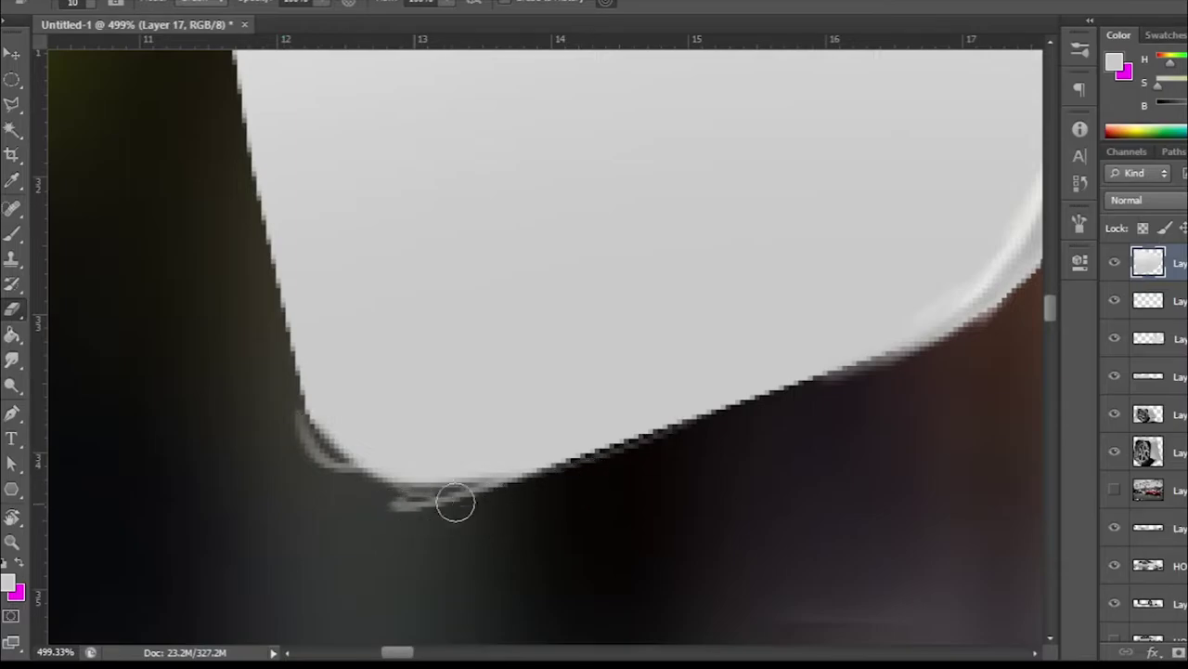
{"action": "scroll", "coordinate": [380, 480], "scroll_direction": "down", "scroll_amount": 4}
{"action": "scroll", "coordinate": [380, 480], "scroll_direction": "down", "scroll_amount": 2}
{"action": "key", "text": "alt+bracketleft"}
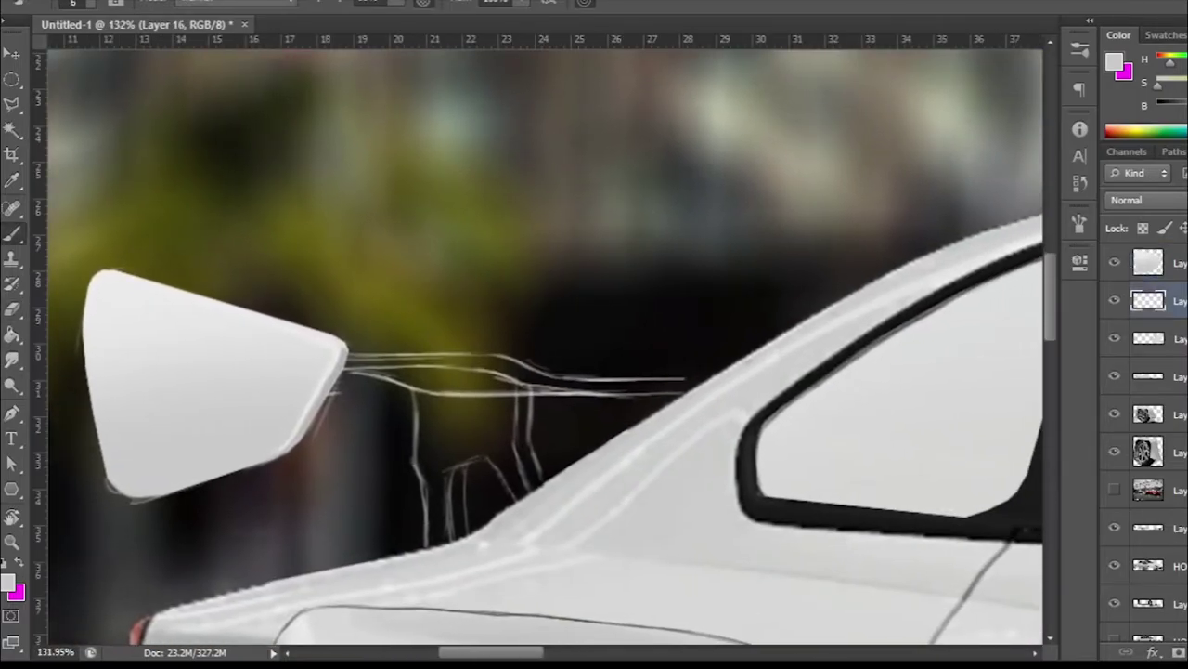
{"action": "key", "text": "3"}
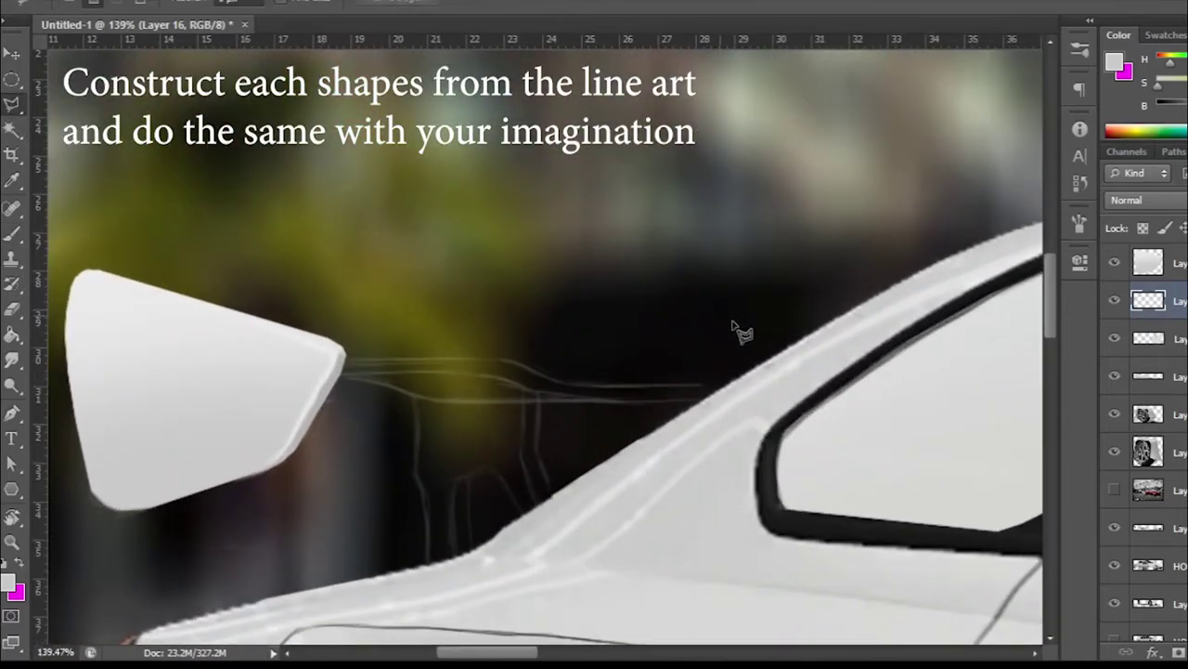
- On the wing paint layer, select the long strip along the sketch's line art
{"action": "key", "text": "alt+bracketright"}
{"action": "scroll", "coordinate": [393, 363], "scroll_direction": "up", "scroll_amount": 3}
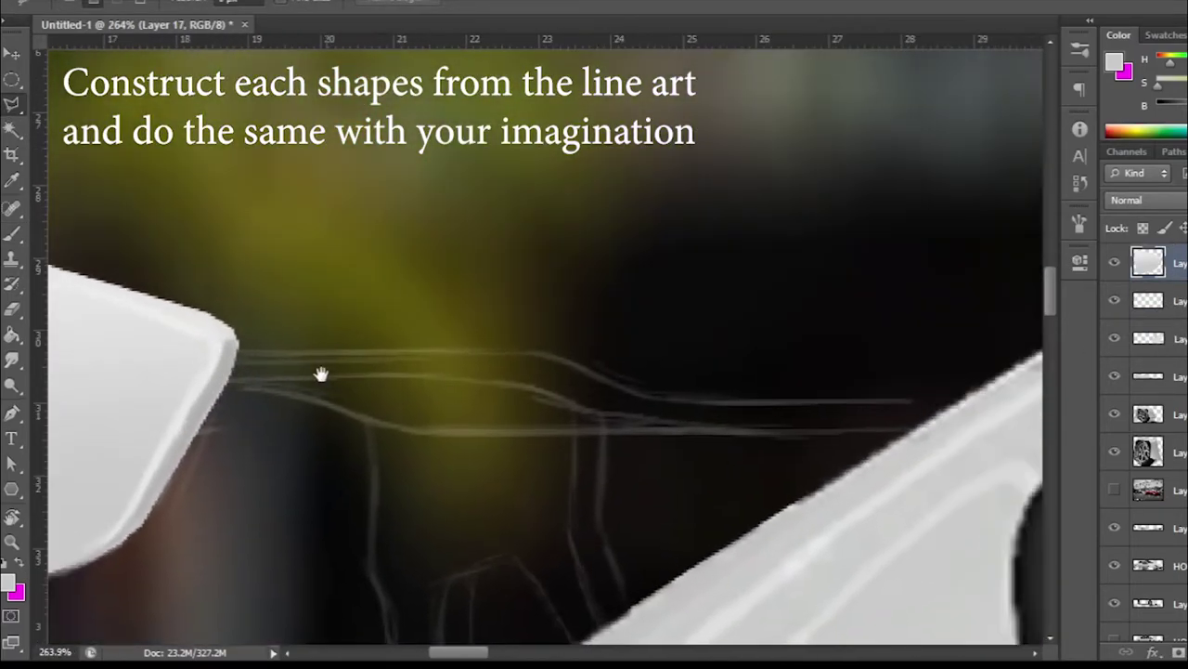
{"action": "left_click", "coordinate": [226, 353]}
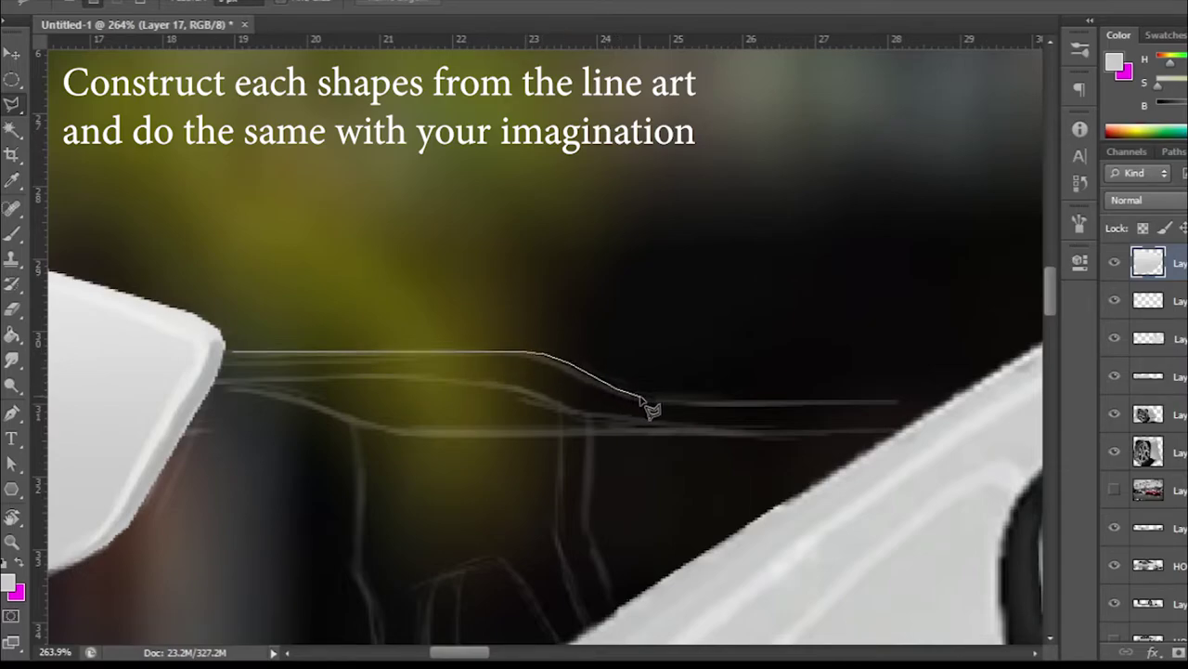
{"action": "mouse_move", "coordinate": [650, 408]}
{"action": "left_mouse_down"}
{"action": "mouse_move", "coordinate": [908, 447]}
{"action": "mouse_move", "coordinate": [629, 435]}
{"action": "mouse_move", "coordinate": [525, 393]}
{"action": "mouse_move", "coordinate": [216, 382]}
{"action": "mouse_move", "coordinate": [223, 351]}
{"action": "left_mouse_up"}
{"action": "scroll", "coordinate": [417, 393], "scroll_direction": "down", "scroll_amount": 5}
- Paint the strip selection white, shrink the brush from 300 to 26, and deselect
{"action": "key", "text": "b"}
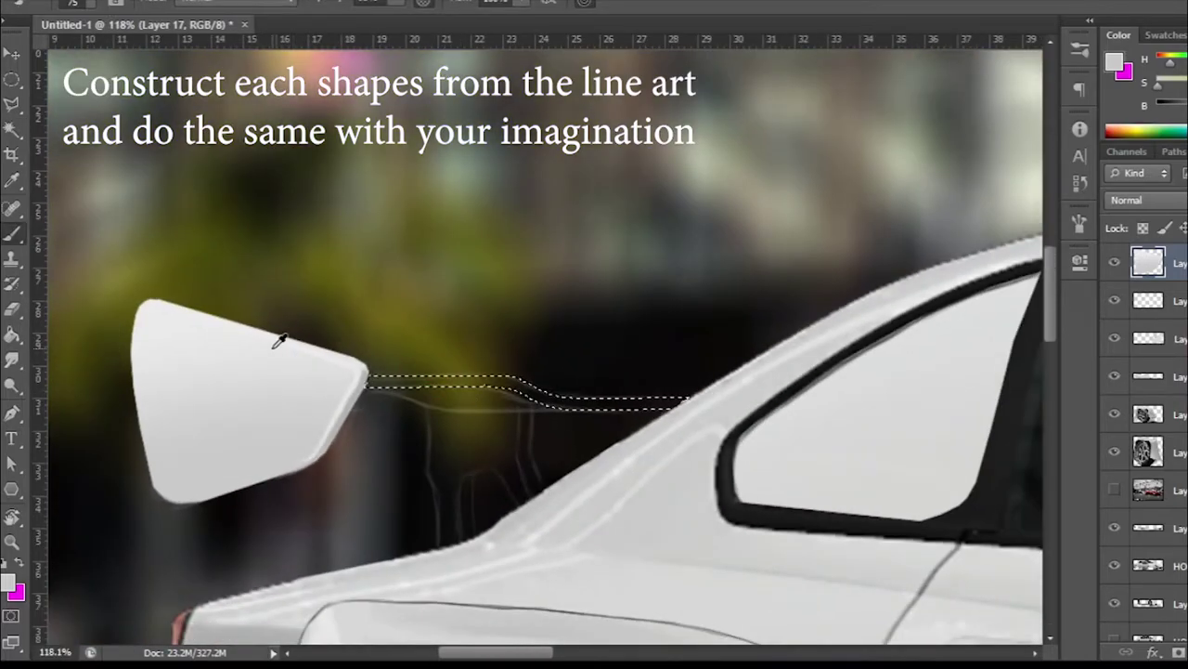
{"action": "left_click_drag", "start_coordinate": [451, 385], "coordinate": [656, 392]}
{"action": "scroll", "coordinate": [657, 392], "scroll_direction": "down", "scroll_amount": 2}
{"action": "scroll", "coordinate": [656, 392], "scroll_direction": "up", "scroll_amount": 2}
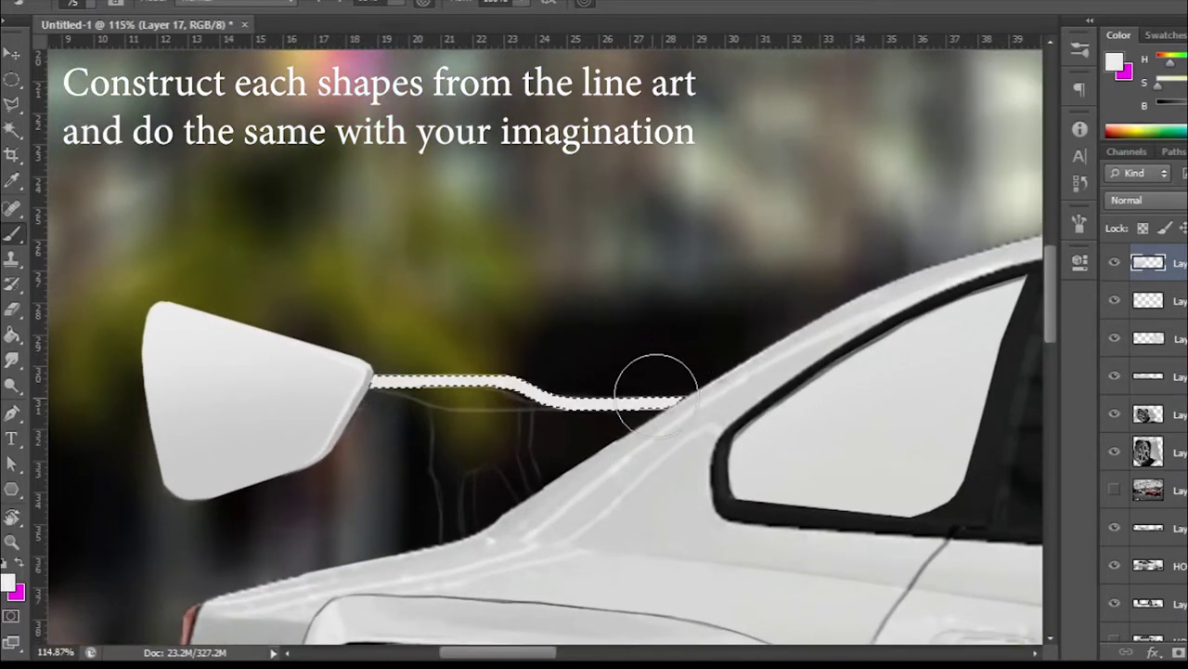
{"action": "scroll", "coordinate": [657, 392], "scroll_direction": "up", "scroll_amount": 4}
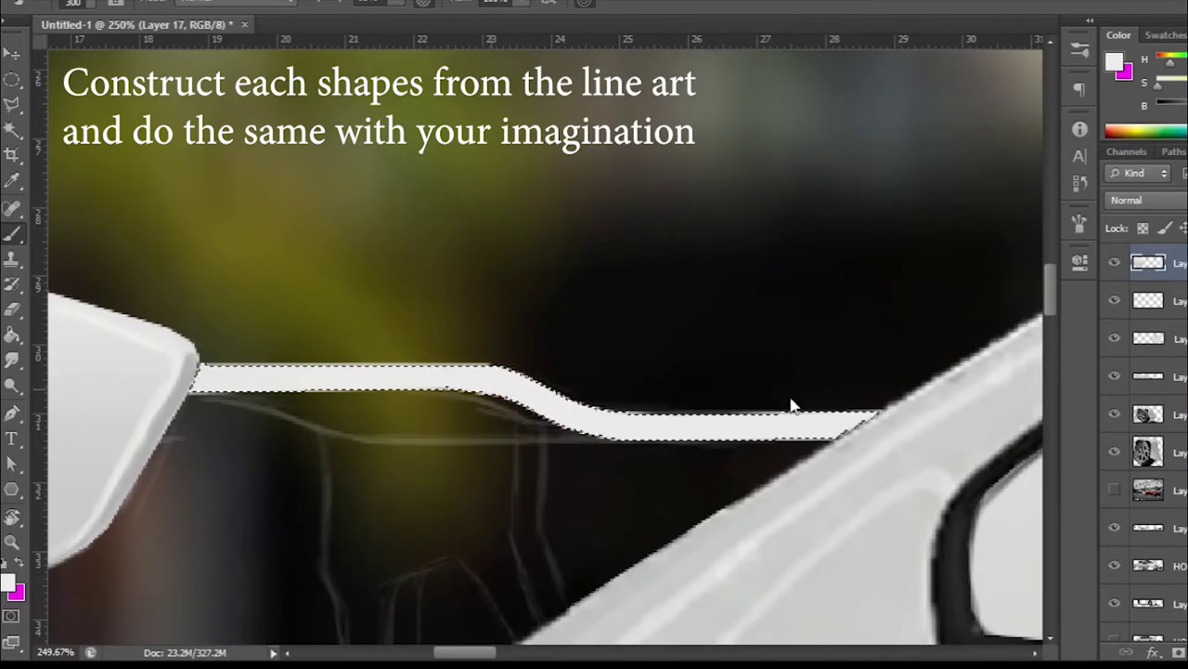
{"action": "left_click", "coordinate": [493, 368]}
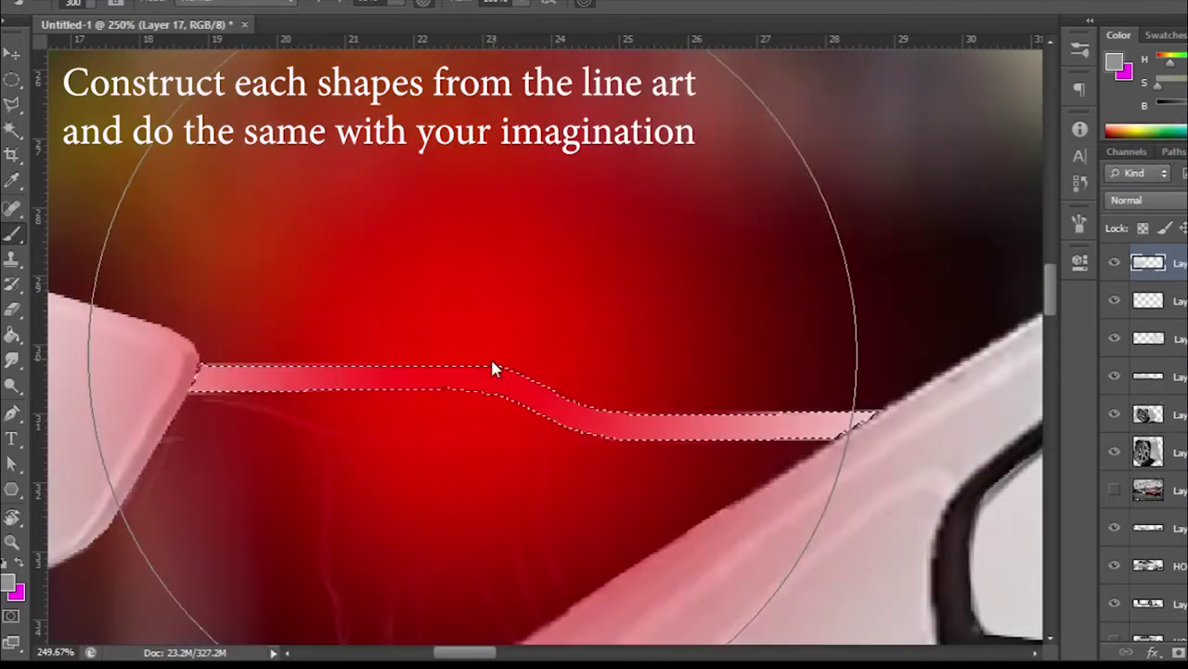
{"action": "left_click_drag", "start_coordinate": [492, 369], "coordinate": [270, 403]}
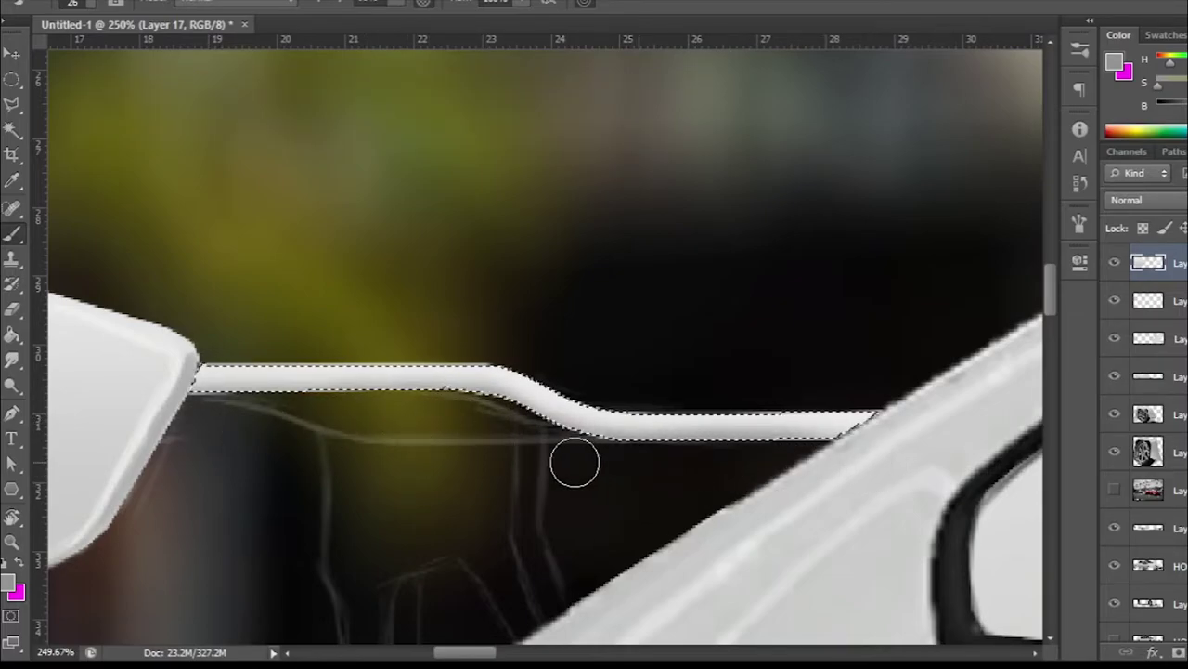
{"action": "key", "text": "ctrl+d"}
{"action": "key", "text": "l"}
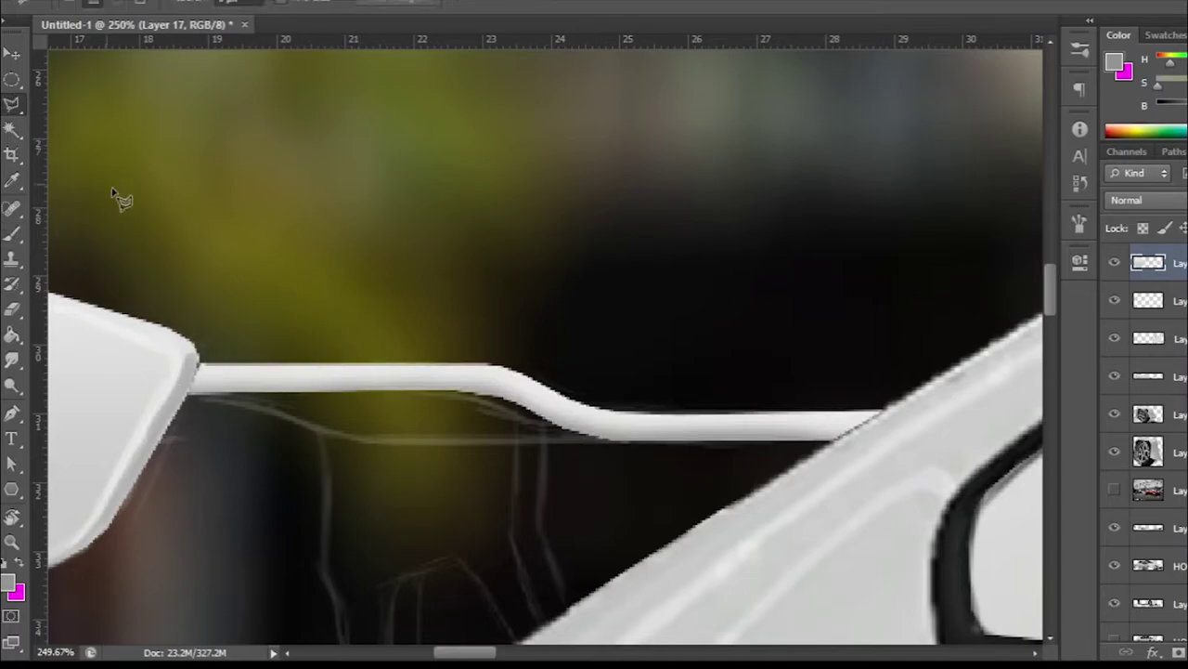
- Select the area beneath the strip's underside with a Polygonal Lasso outline
{"action": "left_click", "coordinate": [612, 442]}
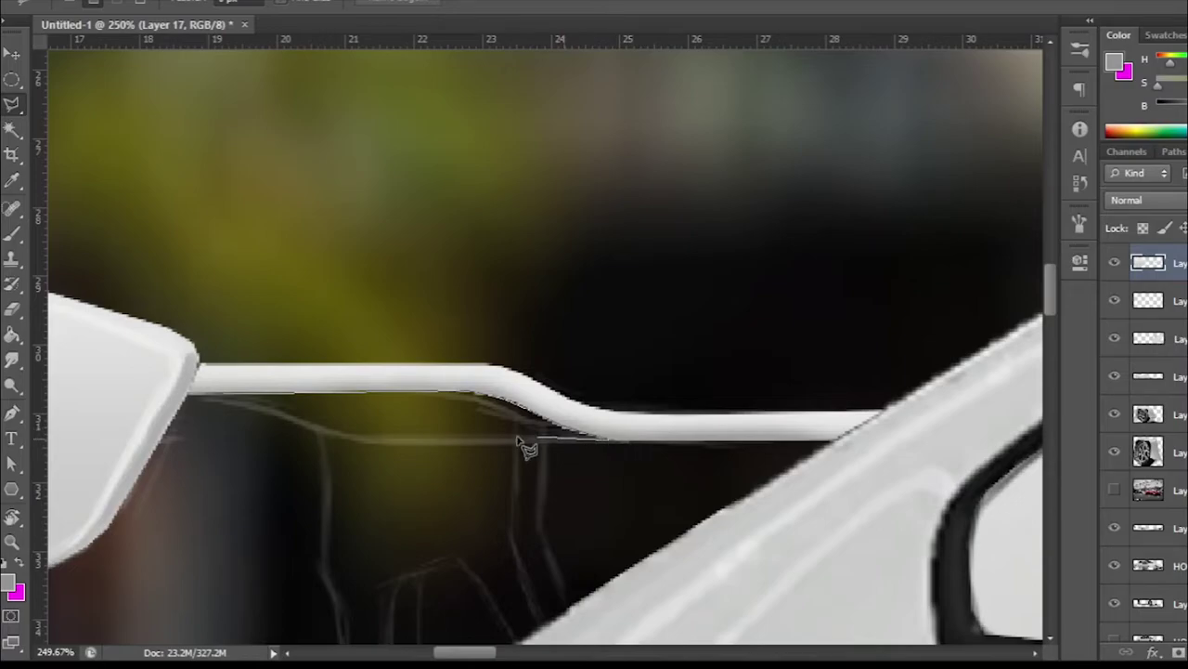
{"action": "left_click", "coordinate": [349, 440]}
{"action": "left_click", "coordinate": [279, 415]}
{"action": "left_click", "coordinate": [239, 402]}
{"action": "double_click", "coordinate": [210, 395]}
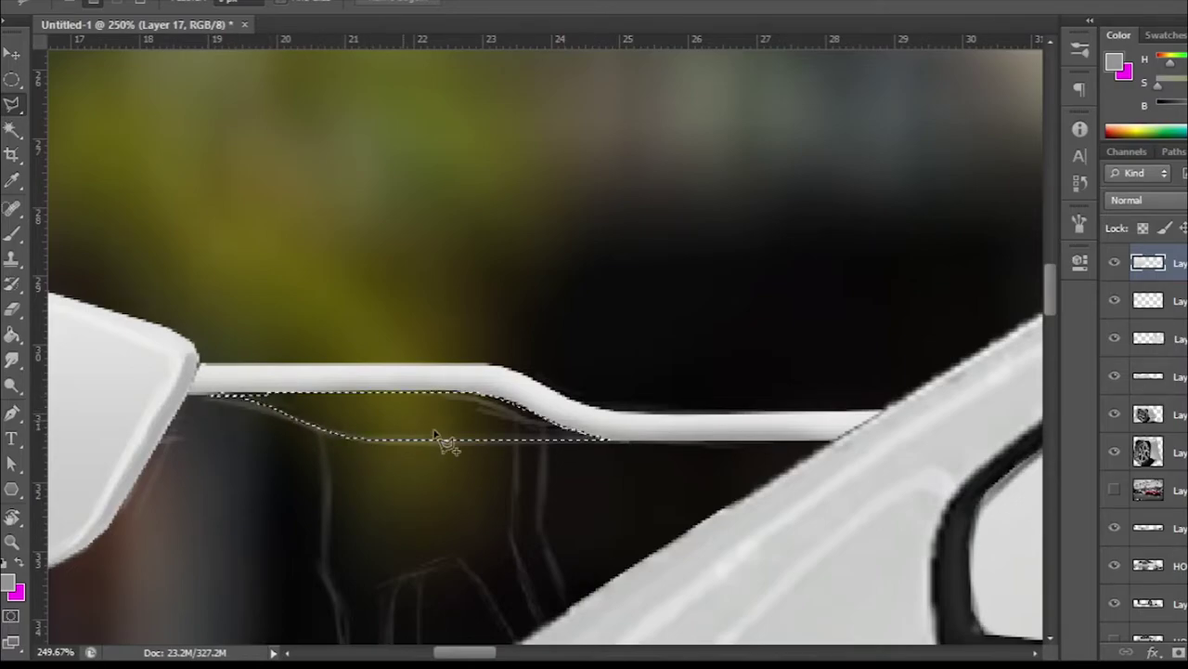
{"action": "scroll", "coordinate": [433, 436], "scroll_direction": "down", "scroll_amount": 3}
- Brush a lighter grey shading band into the underside selection, then deselect
{"action": "key", "text": "b"}
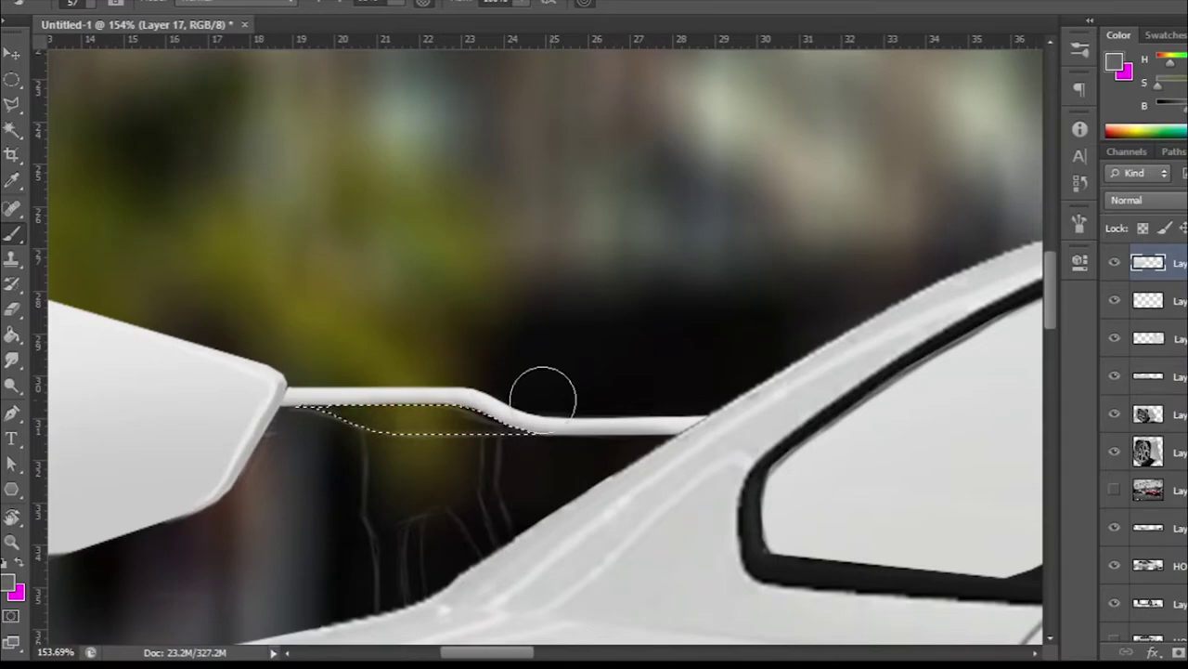
{"action": "left_click_drag", "start_coordinate": [543, 394], "coordinate": [319, 418]}
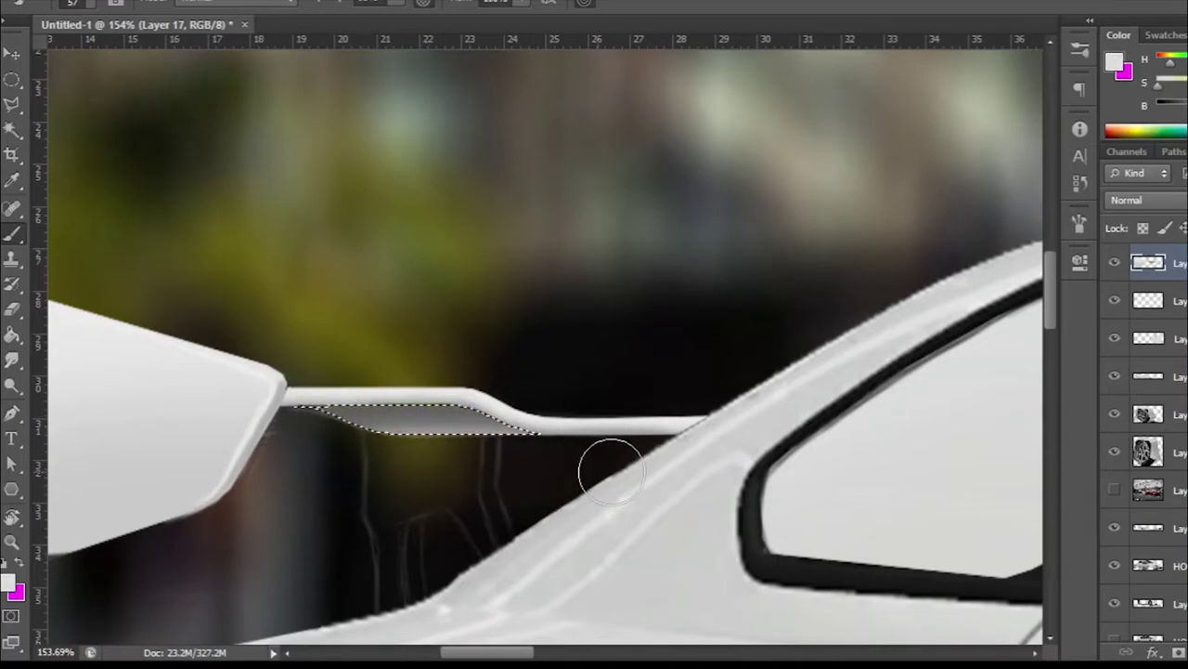
{"action": "scroll", "coordinate": [504, 464], "scroll_direction": "down", "scroll_amount": 1}
{"action": "scroll", "coordinate": [493, 472], "scroll_direction": "down", "scroll_amount": 1}
{"action": "scroll", "coordinate": [530, 456], "scroll_direction": "down", "scroll_amount": 1}
{"action": "key", "text": "ctrl+d"}
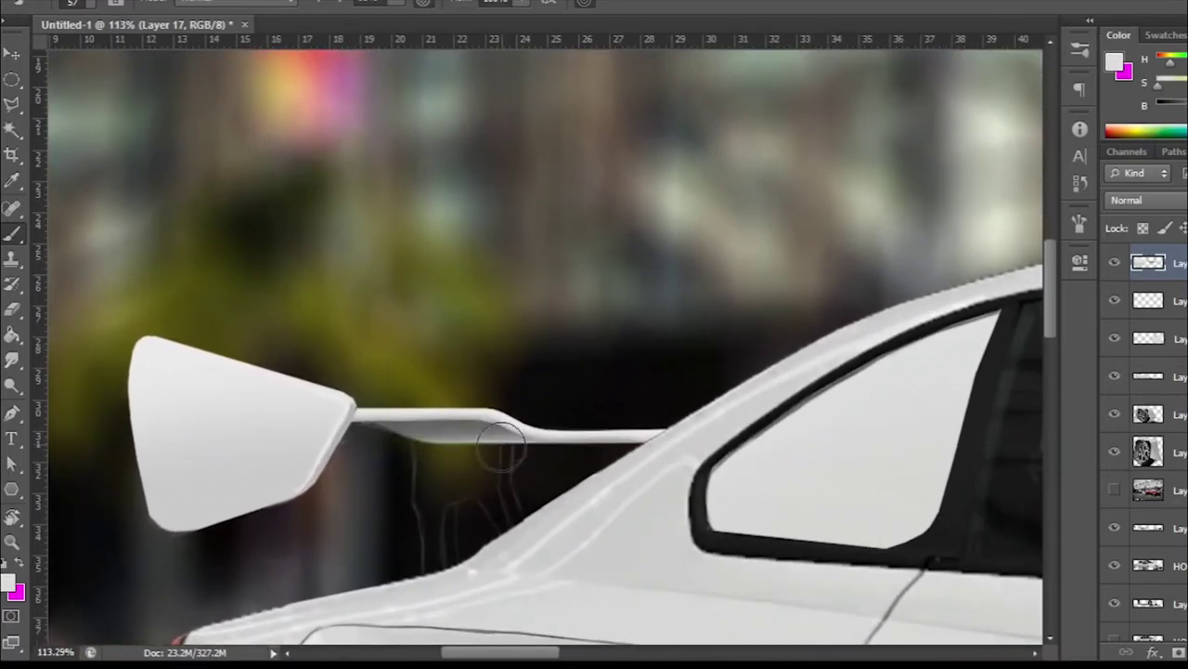
{"action": "scroll", "coordinate": [503, 449], "scroll_direction": "up", "scroll_amount": 2}
{"action": "scroll", "coordinate": [503, 449], "scroll_direction": "up", "scroll_amount": 1}
- Begin a Polygonal Lasso outline around the spoiler's support strut
{"action": "key", "text": "l"}
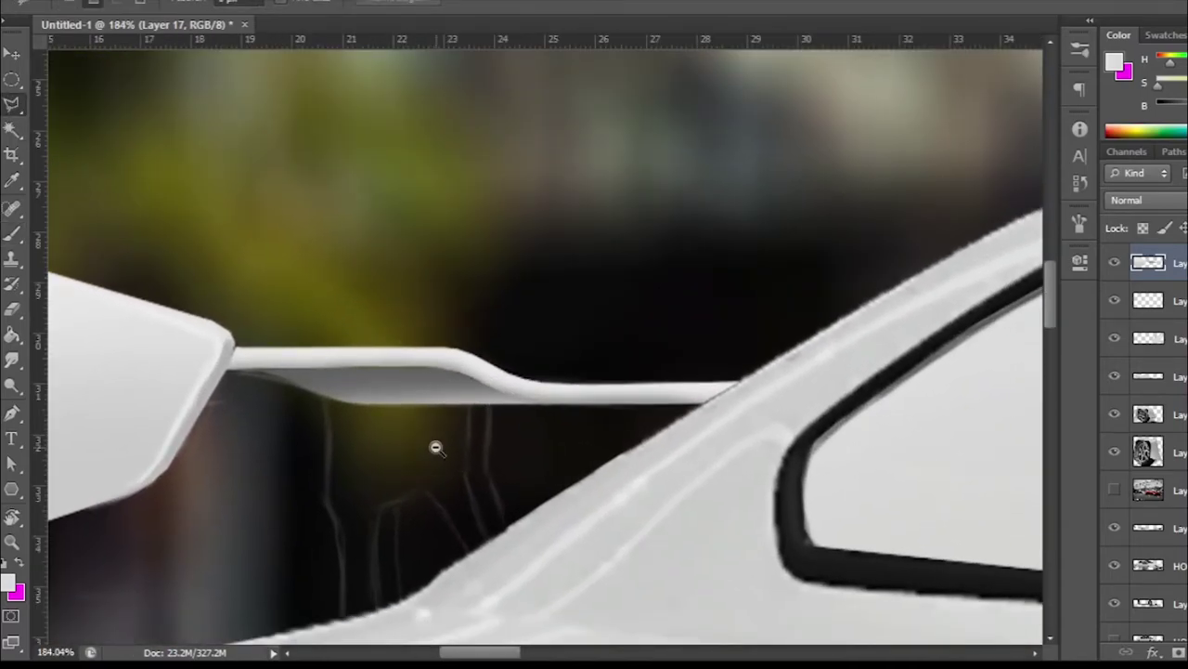
{"action": "scroll", "coordinate": [464, 427], "scroll_direction": "up", "scroll_amount": 1}
{"action": "scroll", "coordinate": [492, 390], "scroll_direction": "up", "scroll_amount": 1}
{"action": "left_click", "coordinate": [495, 315]}
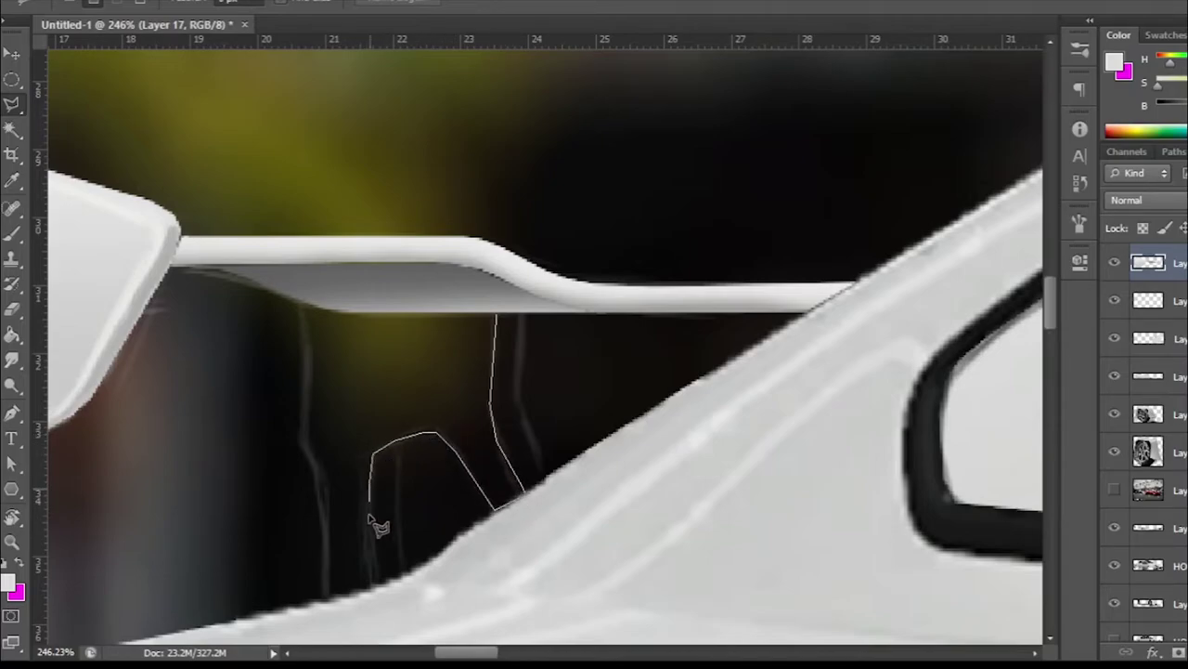
- Close the polygonal selection around the wing's support strut, from its base up to the strip
{"action": "left_click", "coordinate": [323, 604]}
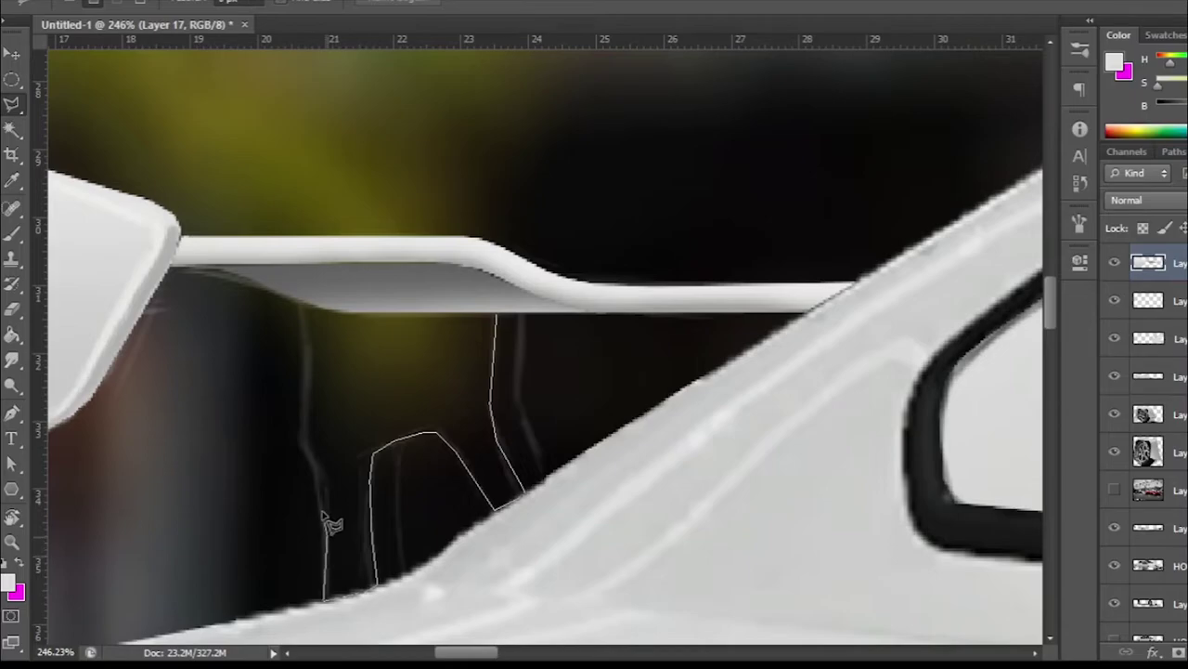
{"action": "left_click", "coordinate": [305, 305]}
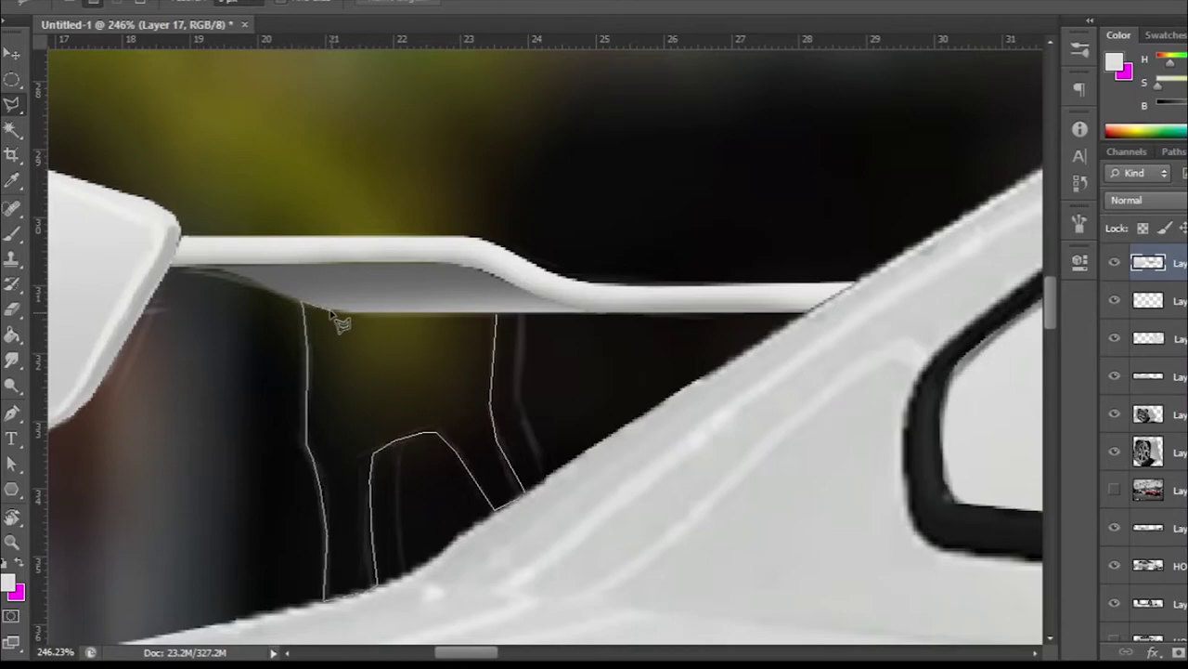
{"action": "left_click", "coordinate": [496, 316]}
{"action": "scroll", "coordinate": [517, 380], "scroll_direction": "down", "scroll_amount": 3}
- Paint the strut selection light grey, shade it with a sampled darker grey, then deselect
{"action": "key", "text": "b"}
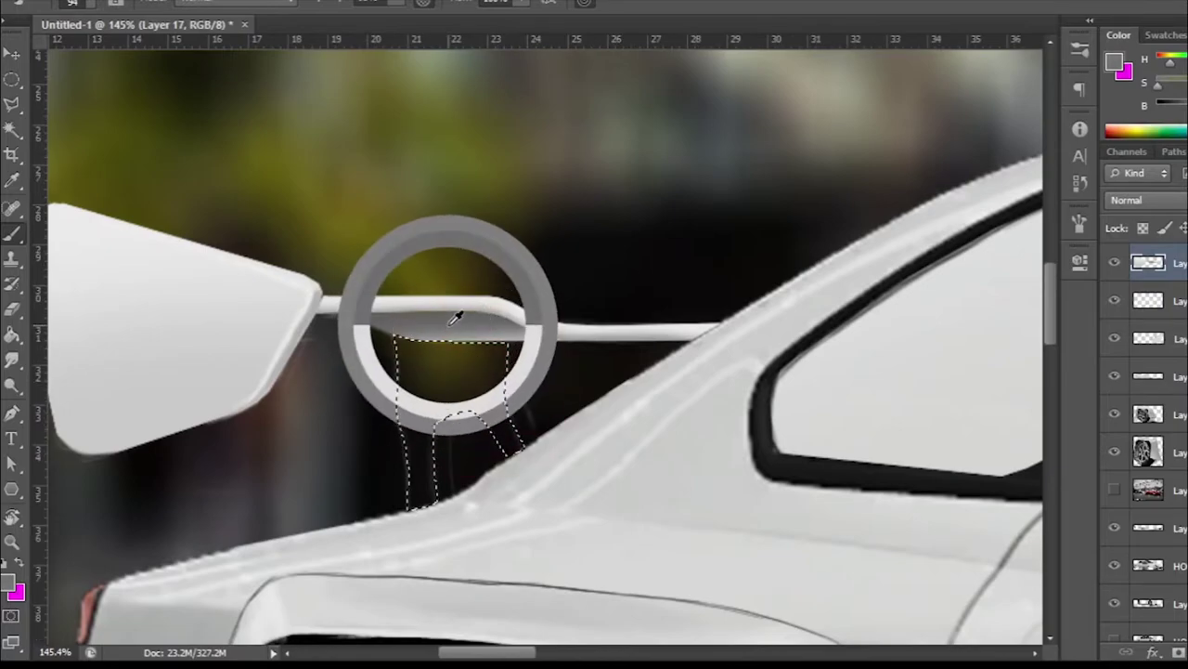
{"action": "left_click_drag", "start_coordinate": [445, 390], "coordinate": [415, 369]}
{"action": "left_click_drag", "start_coordinate": [393, 424], "coordinate": [358, 445]}
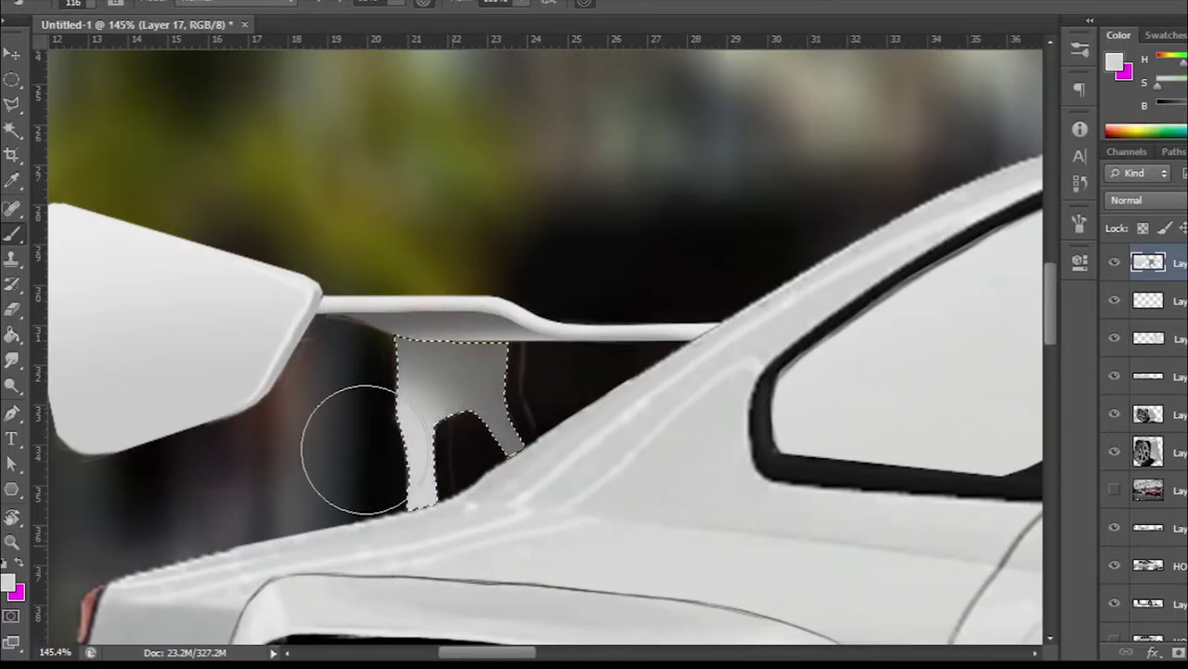
{"action": "left_click", "coordinate": [456, 344], "text": "alt"}
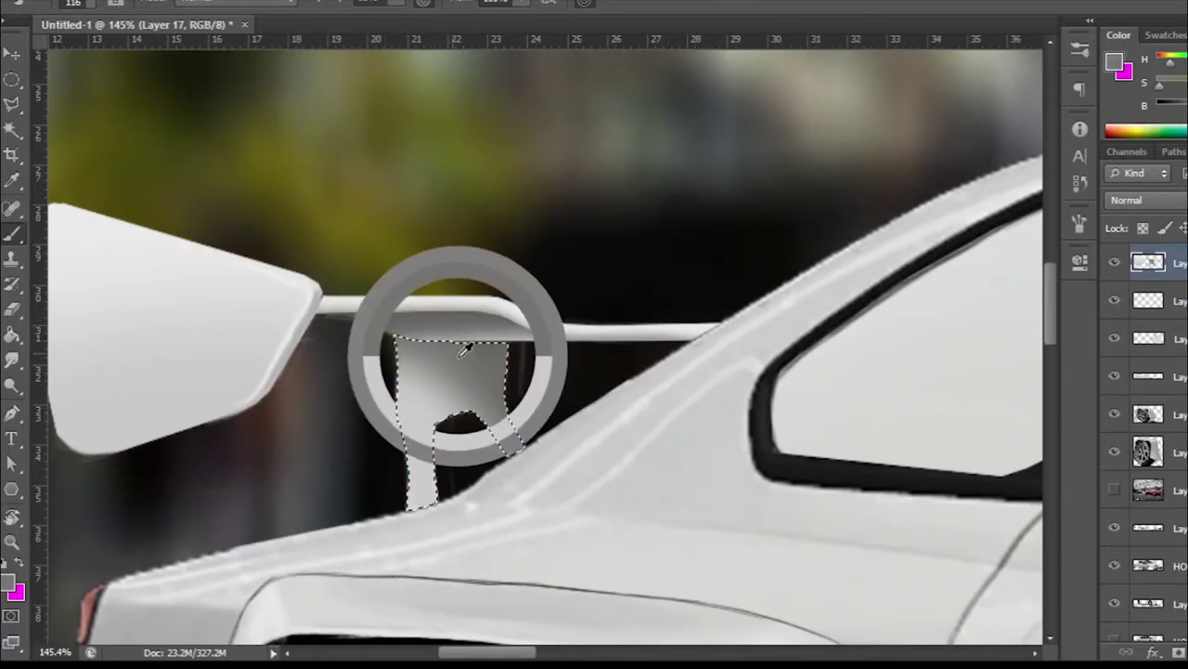
{"action": "left_click_drag", "start_coordinate": [455, 367], "coordinate": [477, 483]}
{"action": "scroll", "coordinate": [464, 408], "scroll_direction": "down", "scroll_amount": 2}
{"action": "scroll", "coordinate": [478, 395], "scroll_direction": "up", "scroll_amount": 1}
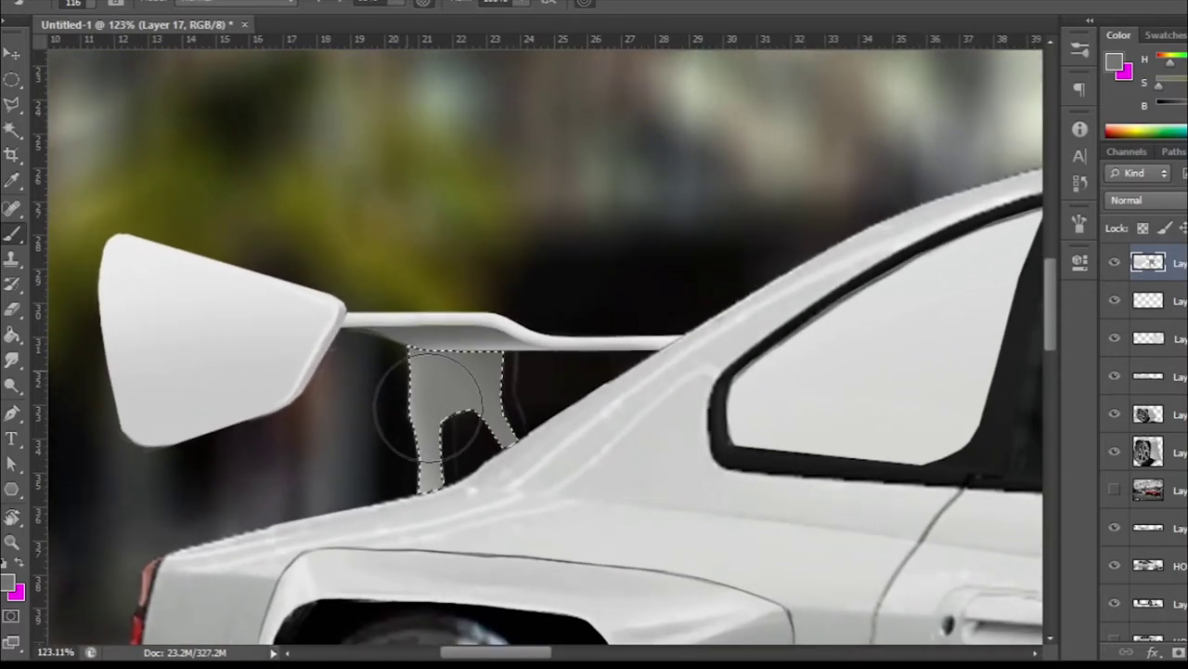
{"action": "scroll", "coordinate": [486, 389], "scroll_direction": "up", "scroll_amount": 1}
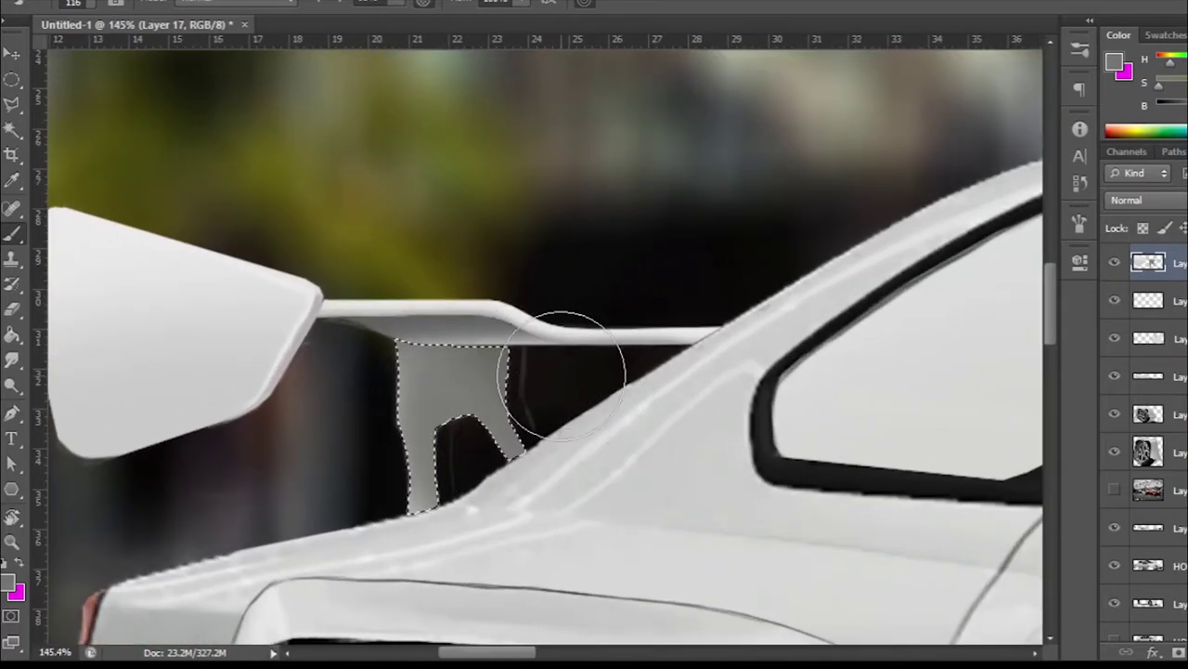
{"action": "scroll", "coordinate": [573, 388], "scroll_direction": "up", "scroll_amount": 2}
{"action": "key", "text": "ctrl+d"}
- Sample a dark colour from the image and darken the painting colour
{"action": "scroll", "coordinate": [399, 297], "scroll_direction": "up", "scroll_amount": 2}
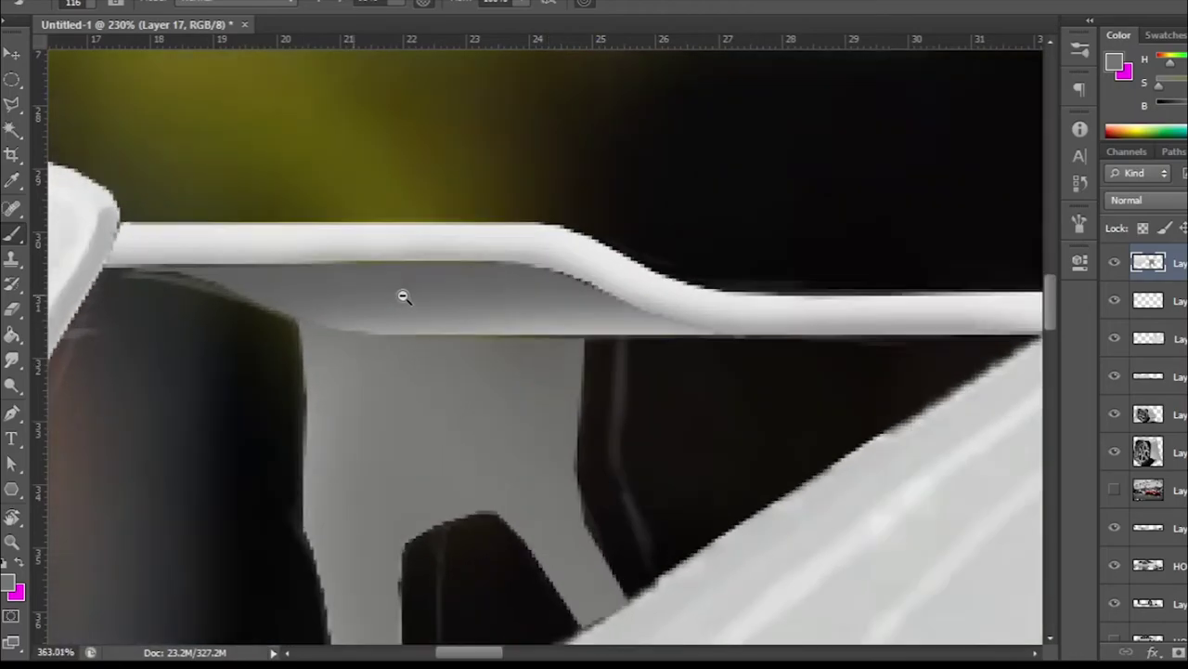
{"action": "scroll", "coordinate": [422, 336], "scroll_direction": "up", "scroll_amount": 1}
{"action": "scroll", "coordinate": [353, 353], "scroll_direction": "up", "scroll_amount": 1}
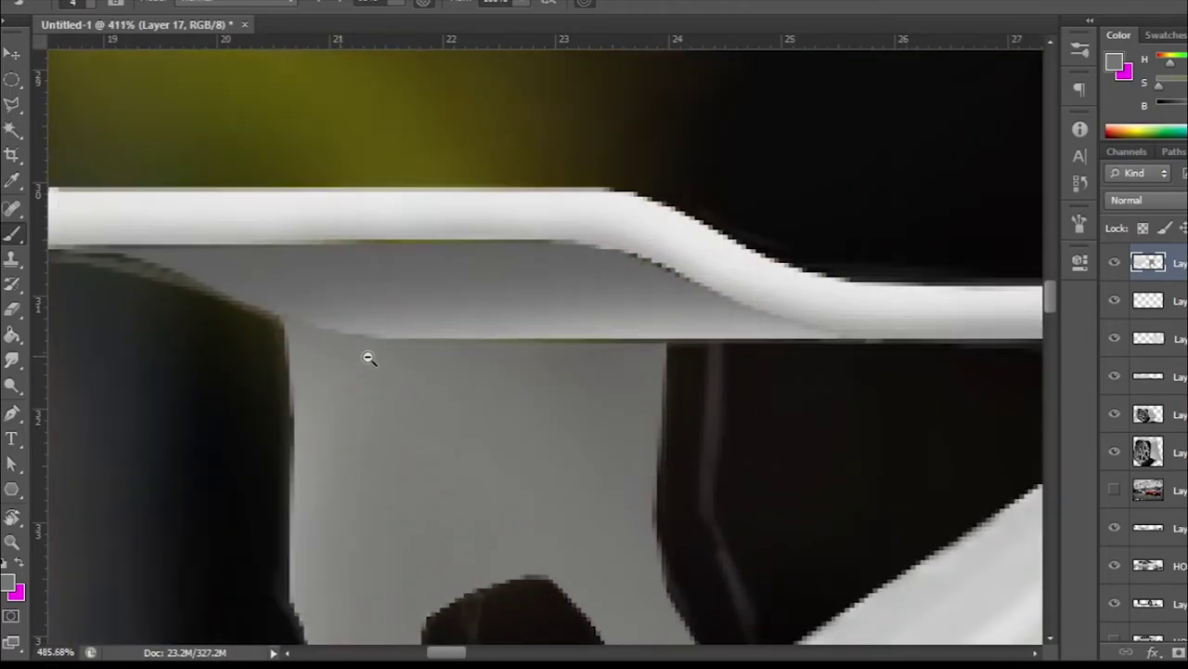
{"action": "scroll", "coordinate": [700, 412], "scroll_direction": "down", "scroll_amount": 1}
{"action": "left_click", "coordinate": [757, 385], "text": "alt"}
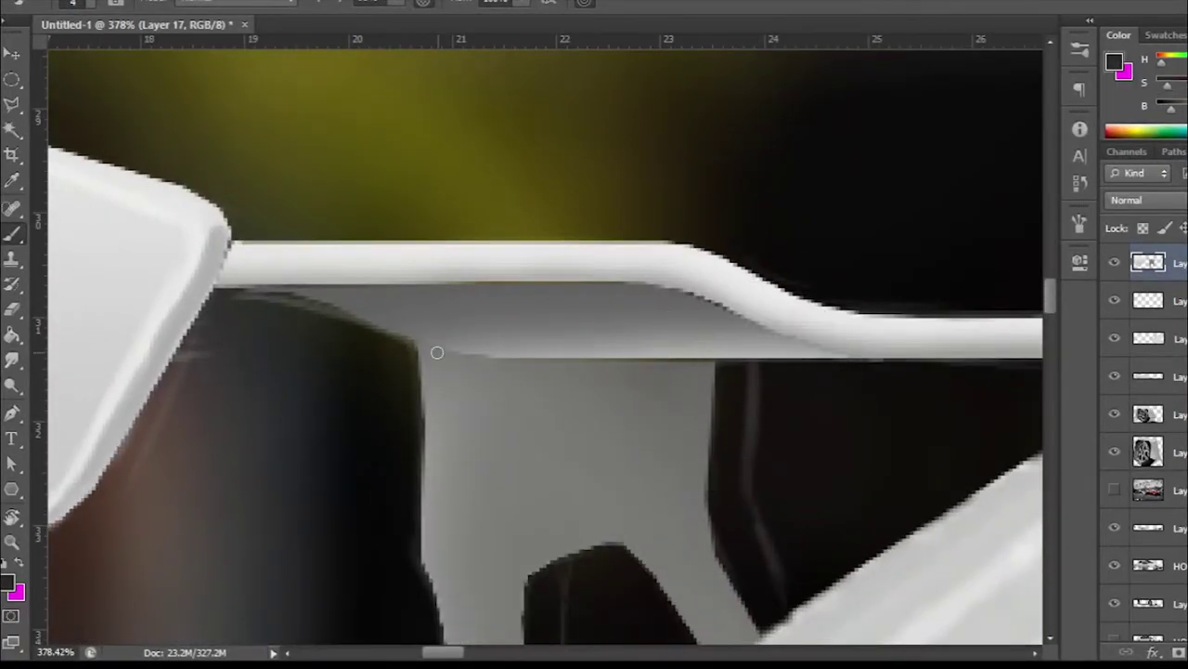
{"action": "left_click", "coordinate": [740, 399], "text": "alt"}
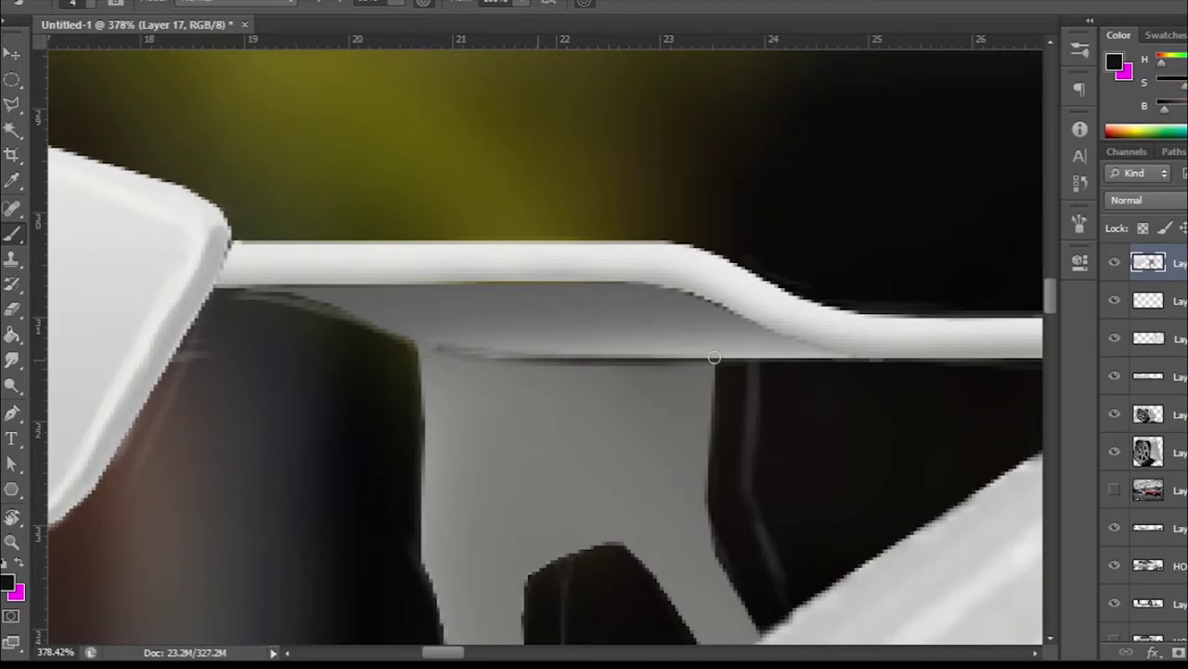
- Pan and zoom the view to bring the car's rear and side into view
{"action": "scroll", "coordinate": [657, 364], "scroll_direction": "down", "scroll_amount": 2}
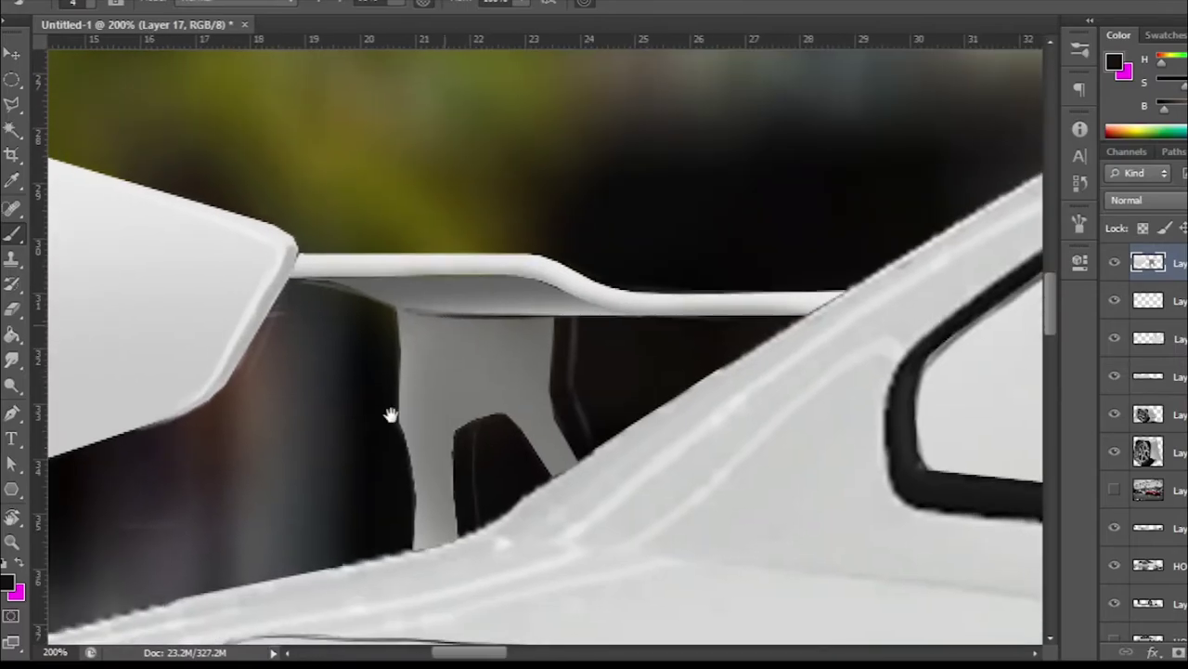
{"action": "scroll", "coordinate": [392, 417], "scroll_direction": "up", "scroll_amount": 3}
{"action": "scroll", "coordinate": [473, 397], "scroll_direction": "down", "scroll_amount": 4}
{"action": "scroll", "coordinate": [340, 411], "scroll_direction": "up", "scroll_amount": 3}
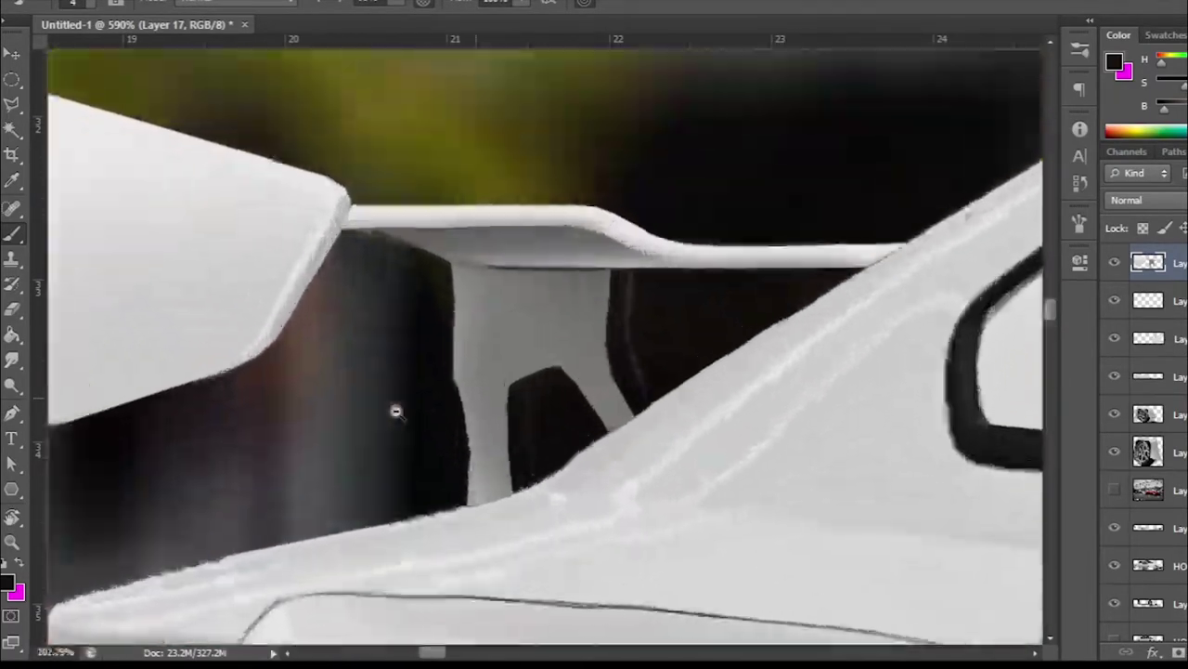
{"action": "scroll", "coordinate": [637, 344], "scroll_direction": "down", "scroll_amount": 5}
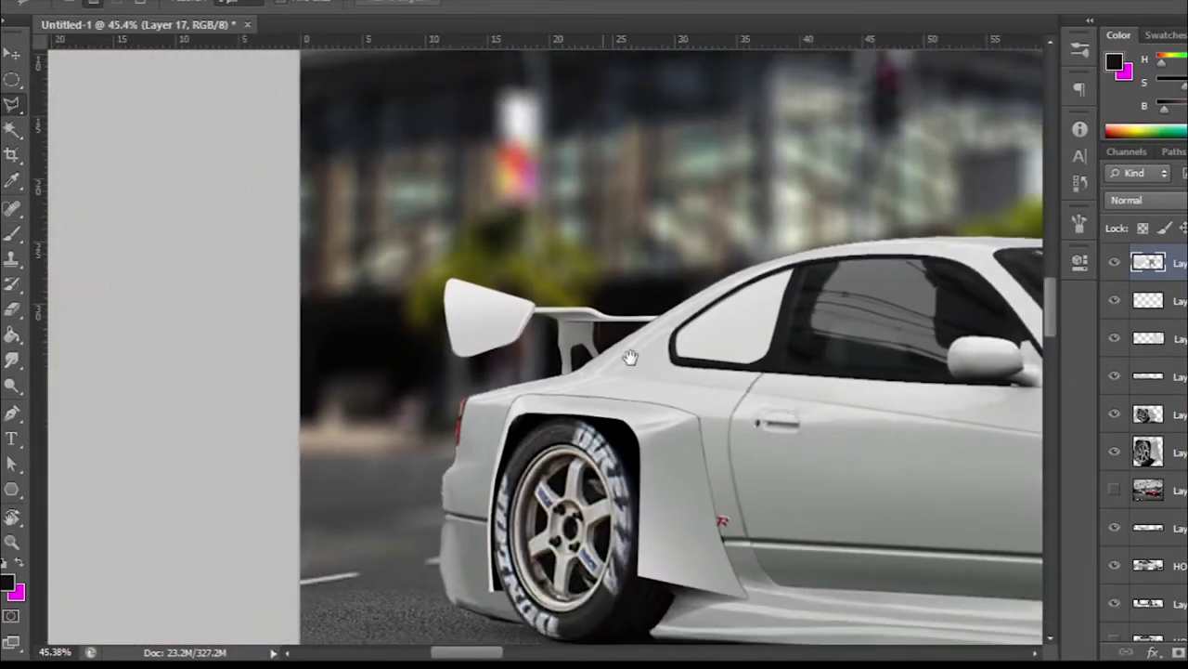
{"action": "mouse_move", "coordinate": [637, 344]}
{"action": "left_mouse_down"}
{"action": "mouse_move", "coordinate": [287, 345]}
{"action": "mouse_move", "coordinate": [381, 390]}
{"action": "left_mouse_up"}
{"action": "scroll", "coordinate": [278, 363], "scroll_direction": "down", "scroll_amount": 1}
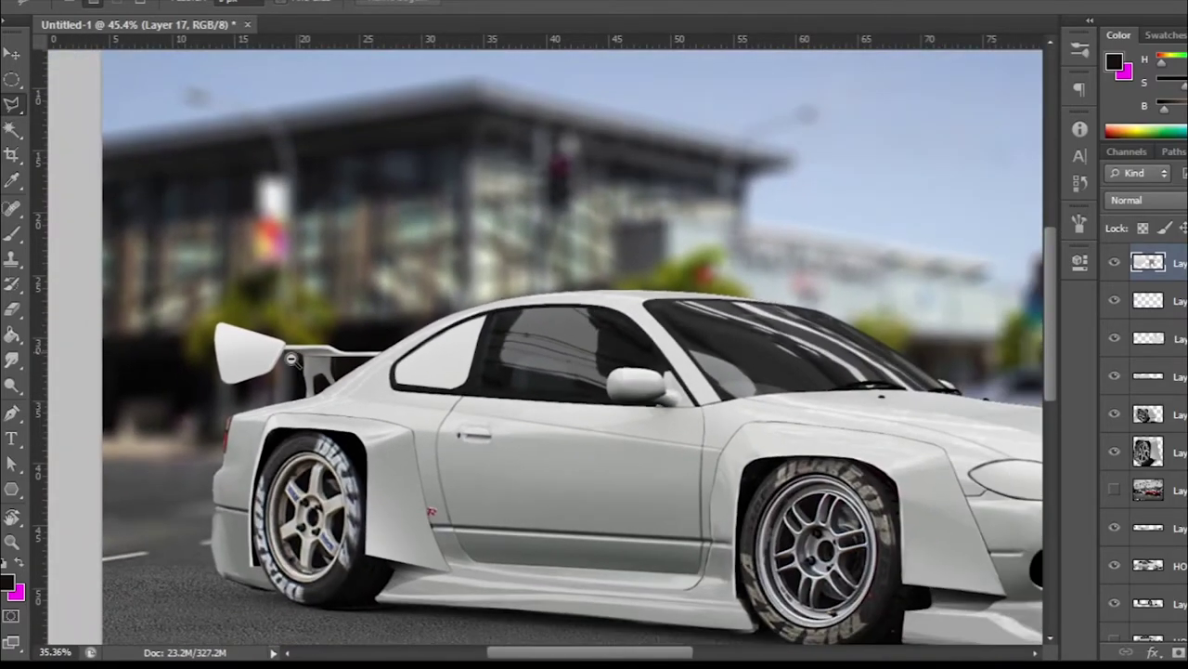
{"action": "scroll", "coordinate": [274, 362], "scroll_direction": "down", "scroll_amount": 1}
{"action": "scroll", "coordinate": [272, 362], "scroll_direction": "down", "scroll_amount": 1}
{"action": "scroll", "coordinate": [272, 362], "scroll_direction": "up", "scroll_amount": 3}
{"action": "scroll", "coordinate": [365, 369], "scroll_direction": "up", "scroll_amount": 3}
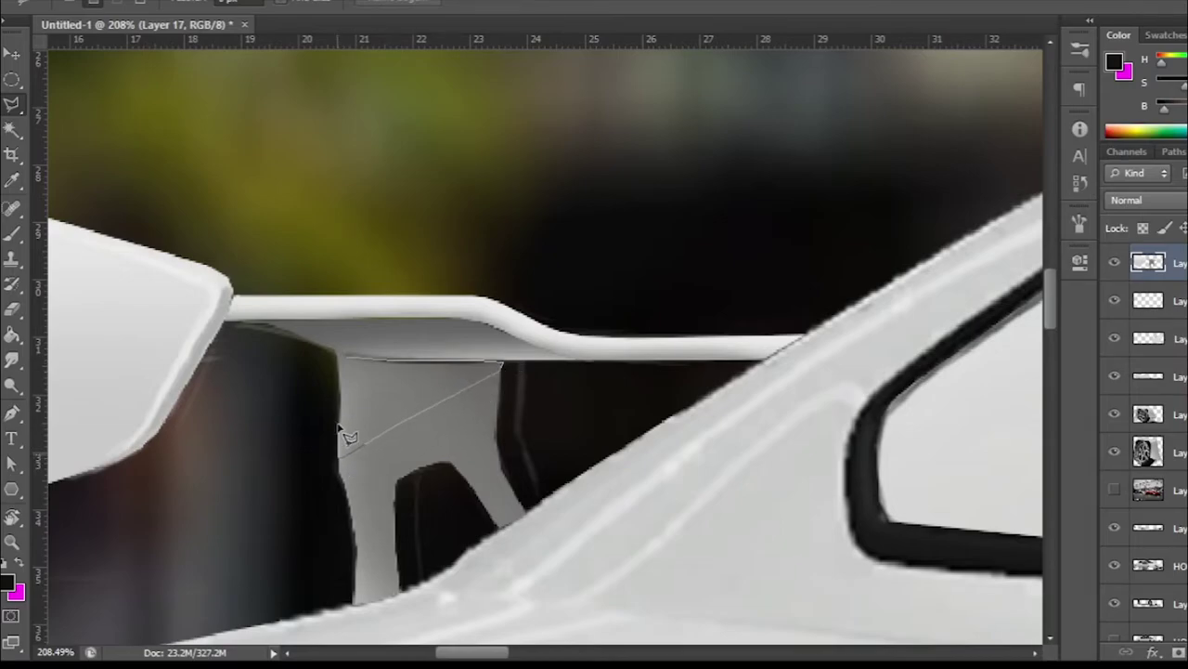
- Close the triangular selection on the strut's top and darken the dark shape's left edge beneath it
{"action": "left_click", "coordinate": [346, 358]}
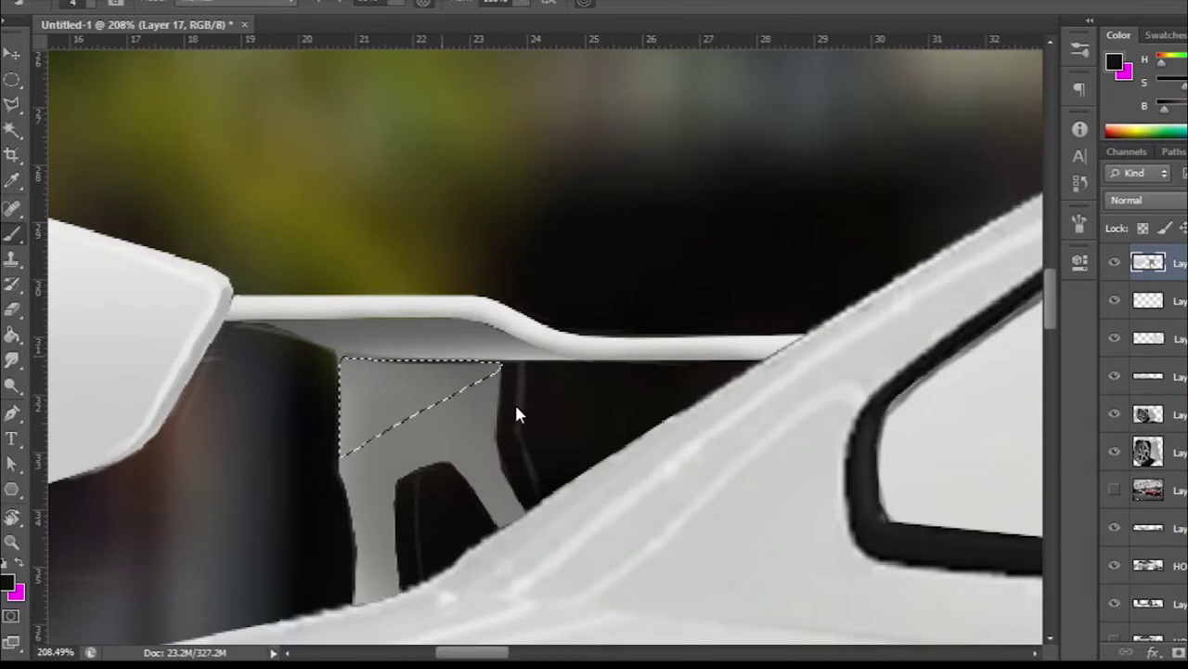
{"action": "key", "text": "b"}
{"action": "key", "text": "z"}
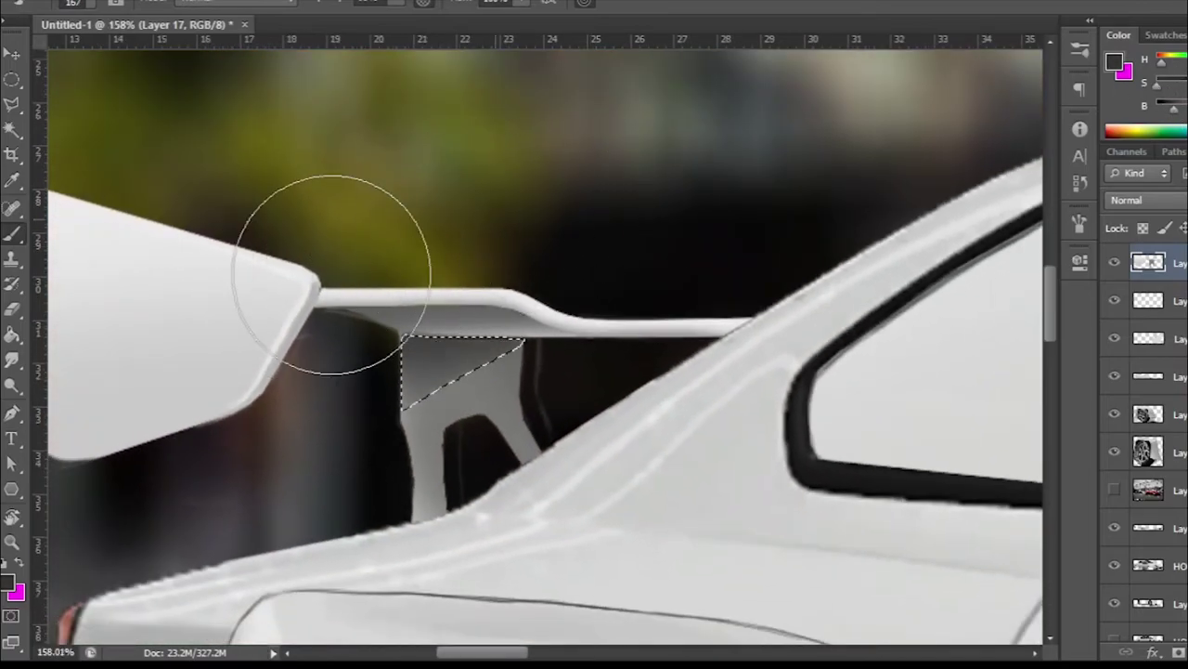
{"action": "scroll", "coordinate": [469, 239], "scroll_direction": "down", "scroll_amount": 3}
{"action": "scroll", "coordinate": [469, 239], "scroll_direction": "up", "scroll_amount": 2}
{"action": "scroll", "coordinate": [469, 239], "scroll_direction": "up", "scroll_amount": 1}
{"action": "key", "text": "b"}
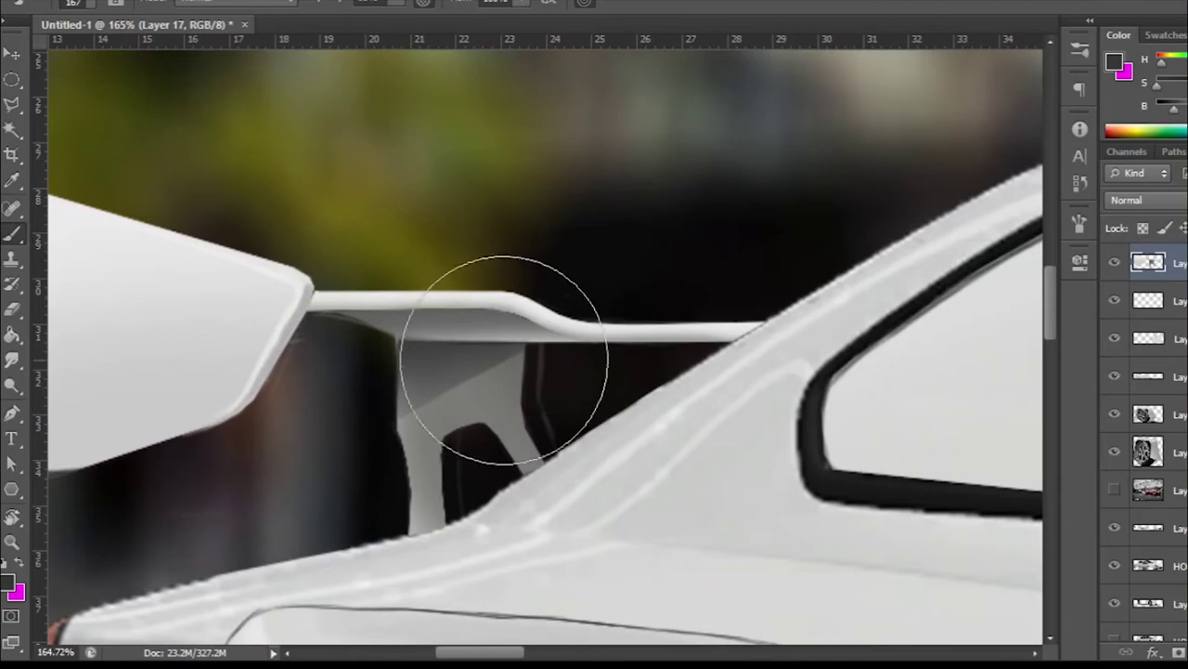
{"action": "scroll", "coordinate": [434, 447], "scroll_direction": "up", "scroll_amount": 3}
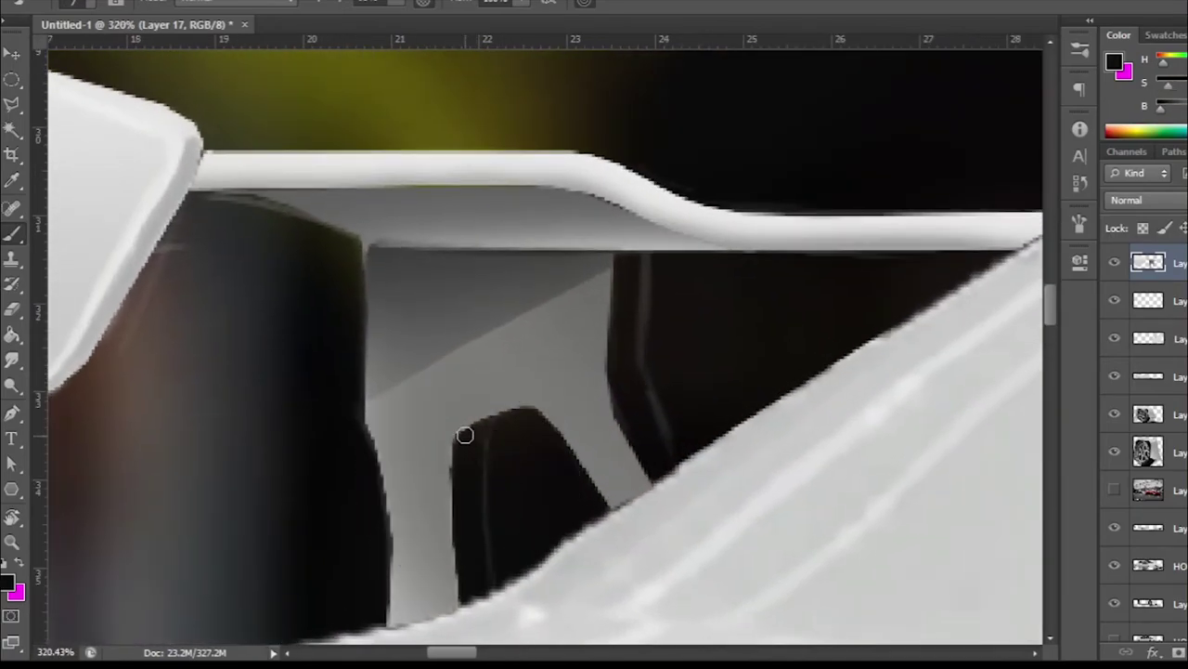
{"action": "left_click_drag", "start_coordinate": [458, 550], "coordinate": [459, 608]}
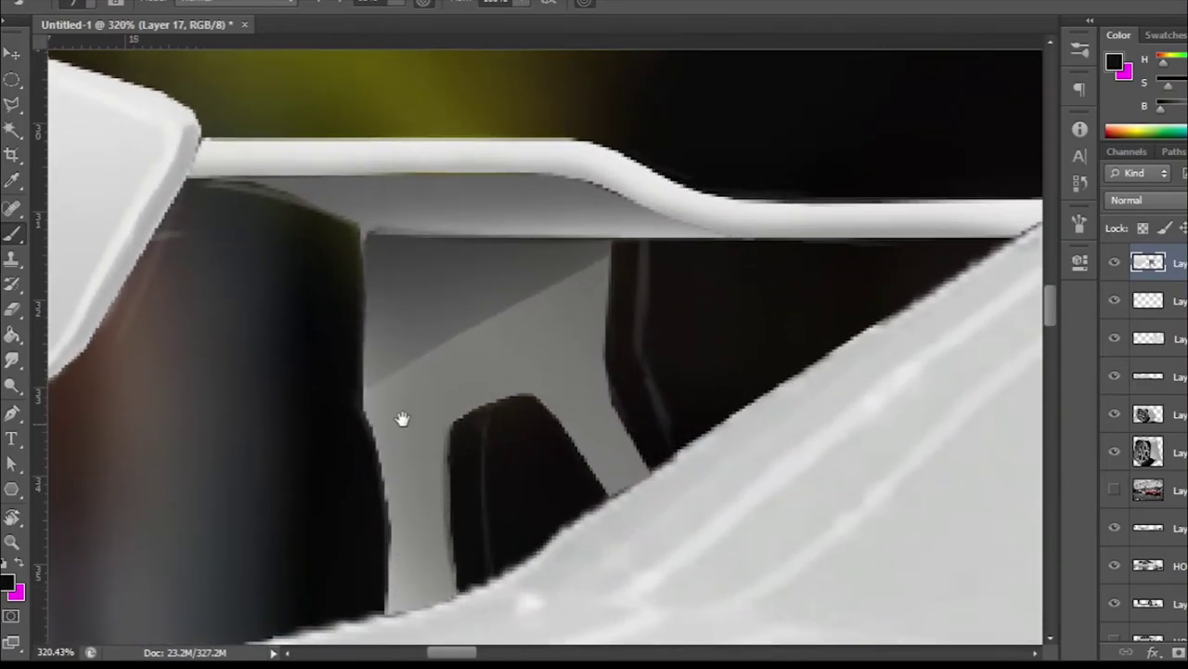
- Paint sampled light grey lines along the strut's right edge and the dark opening's left edge
{"action": "left_click", "coordinate": [120, 232], "text": "alt"}
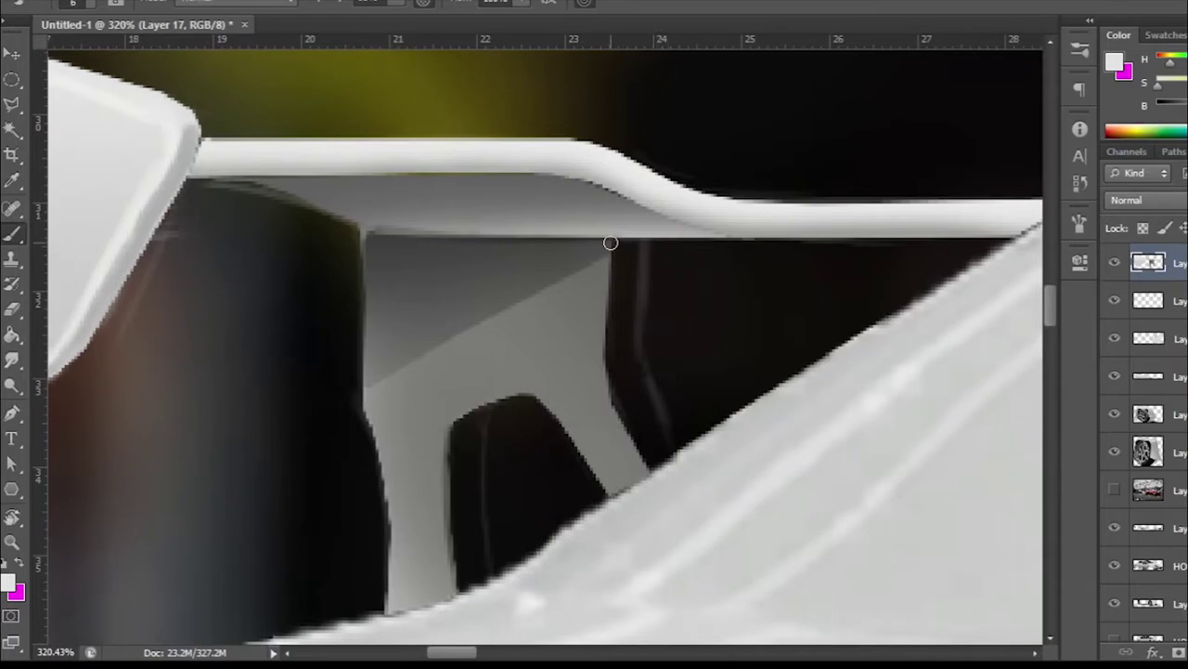
{"action": "mouse_move", "coordinate": [610, 244]}
{"action": "left_mouse_down"}
{"action": "mouse_move", "coordinate": [610, 358]}
{"action": "mouse_move", "coordinate": [641, 463]}
{"action": "left_mouse_up"}
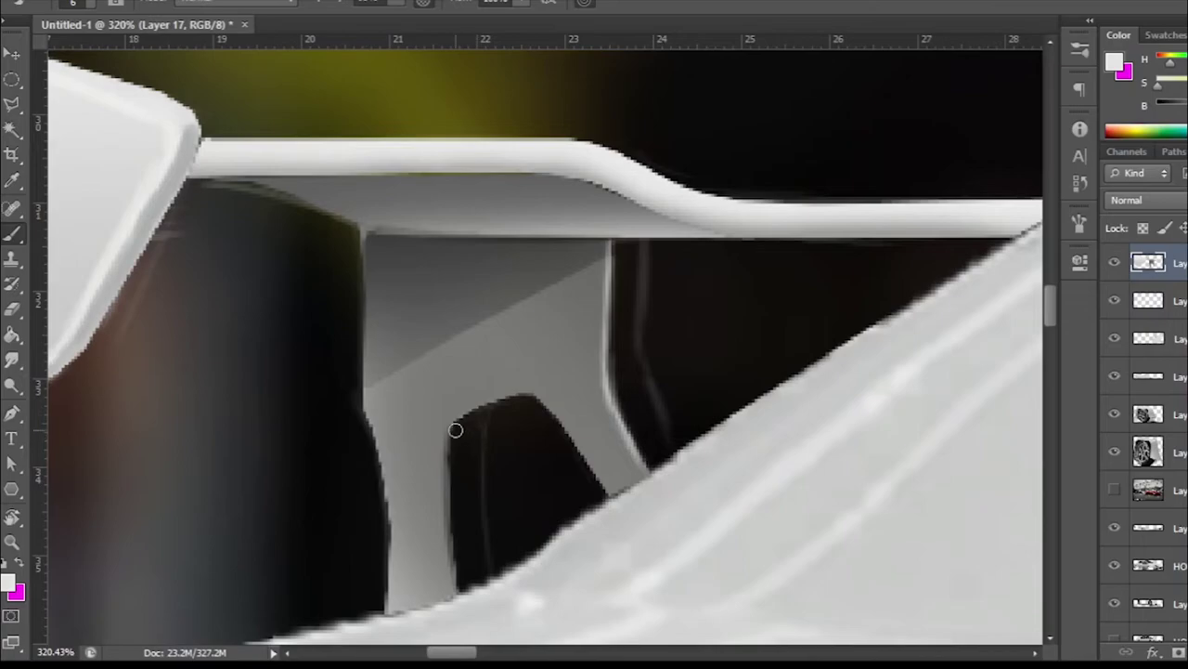
{"action": "mouse_move", "coordinate": [456, 430]}
{"action": "left_mouse_down"}
{"action": "mouse_move", "coordinate": [451, 530]}
{"action": "mouse_move", "coordinate": [449, 510]}
{"action": "left_mouse_up"}
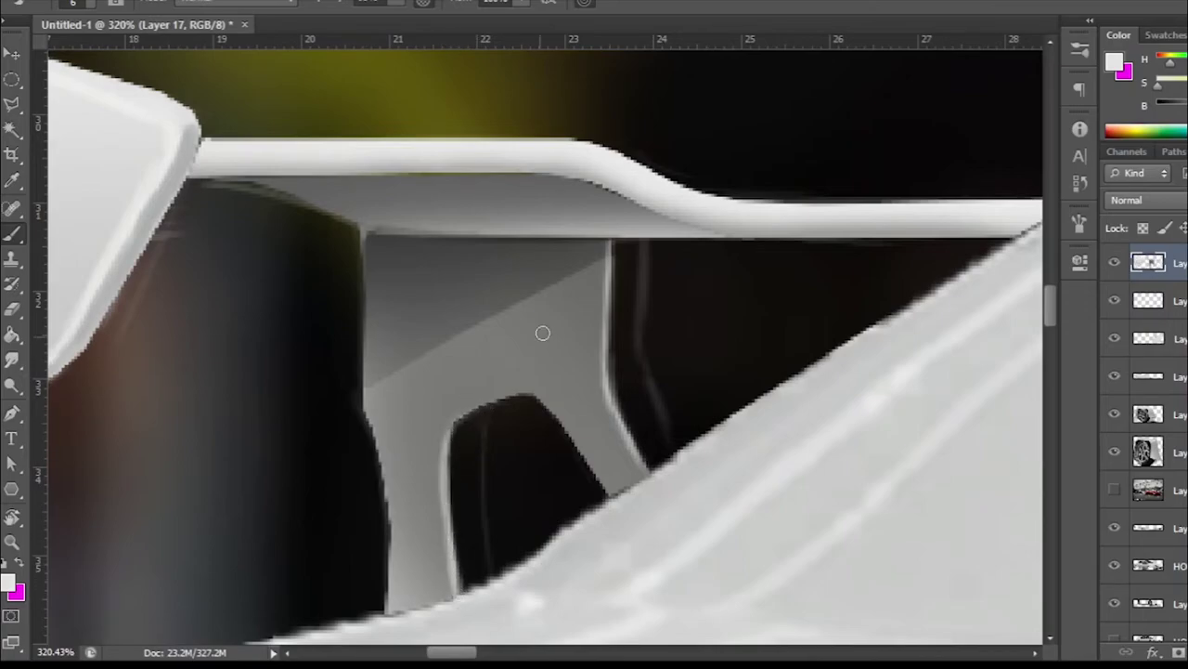
{"action": "left_click", "coordinate": [11, 104]}
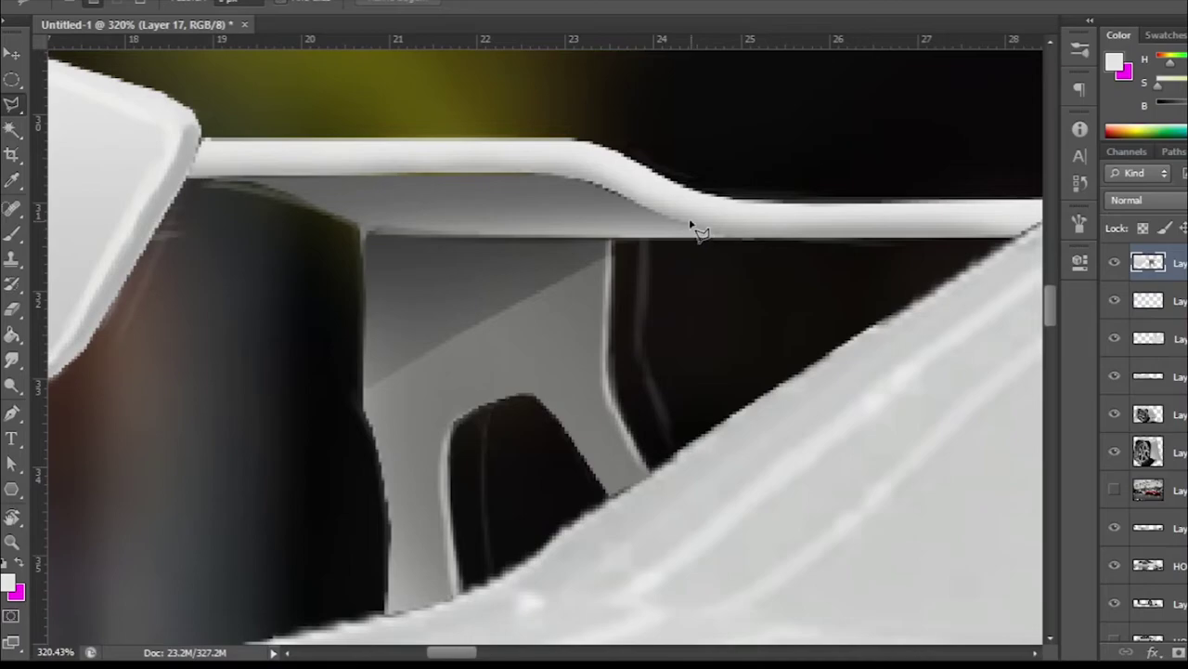
- Trace a polygonal selection around the strut's narrow right leg
{"action": "scroll", "coordinate": [640, 244], "scroll_direction": "up", "scroll_amount": 2}
{"action": "left_click", "coordinate": [603, 244]}
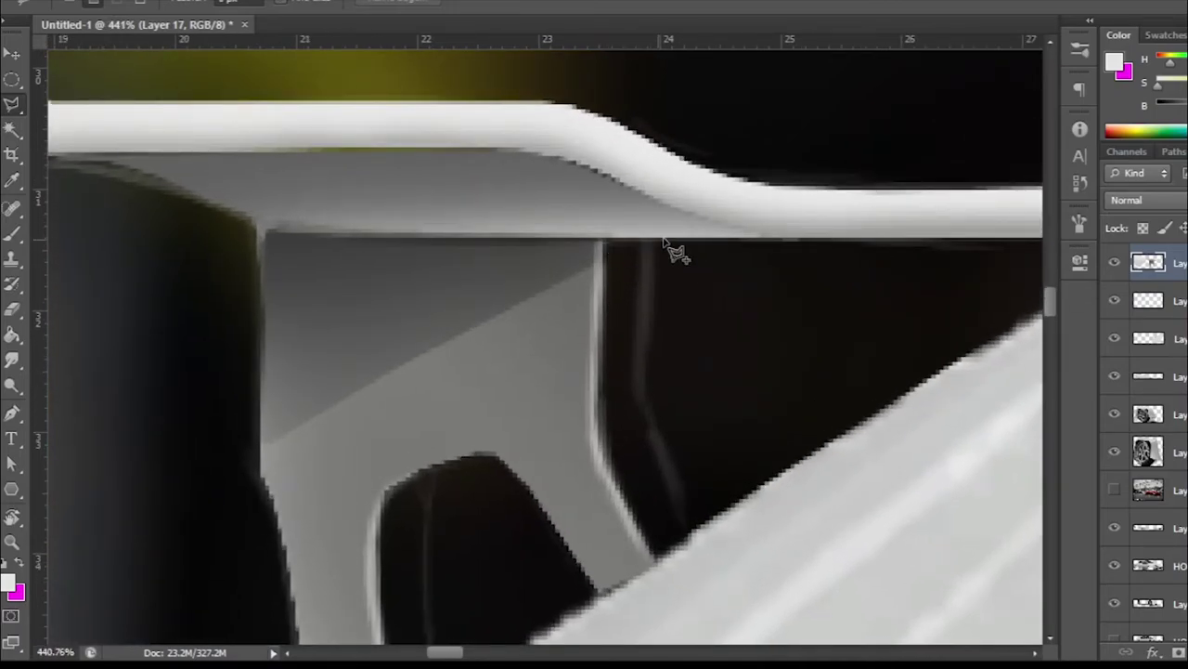
{"action": "left_click", "coordinate": [653, 243]}
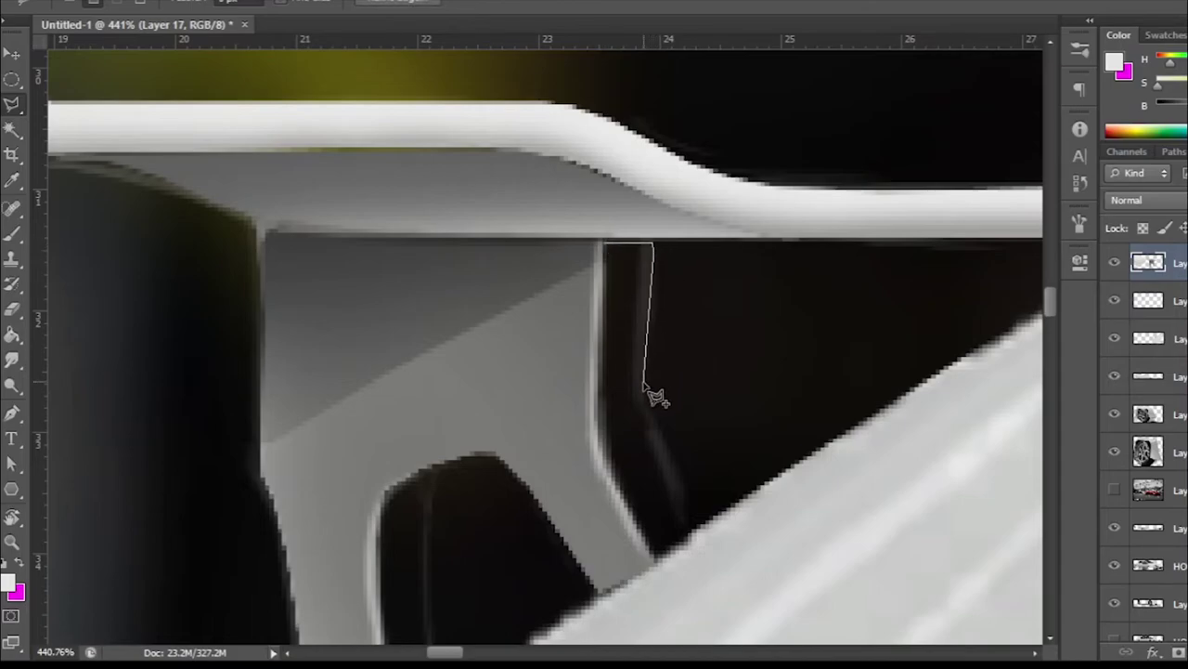
{"action": "left_click_drag", "start_coordinate": [644, 387], "coordinate": [684, 504]}
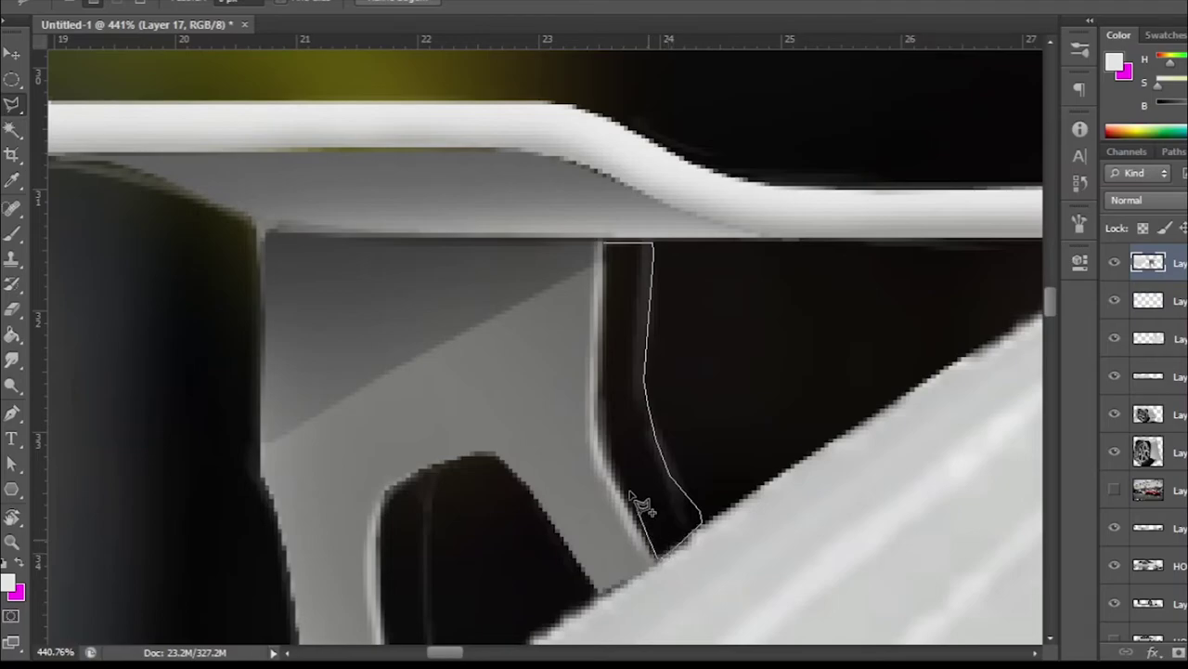
{"action": "left_click_drag", "start_coordinate": [630, 492], "coordinate": [604, 453]}
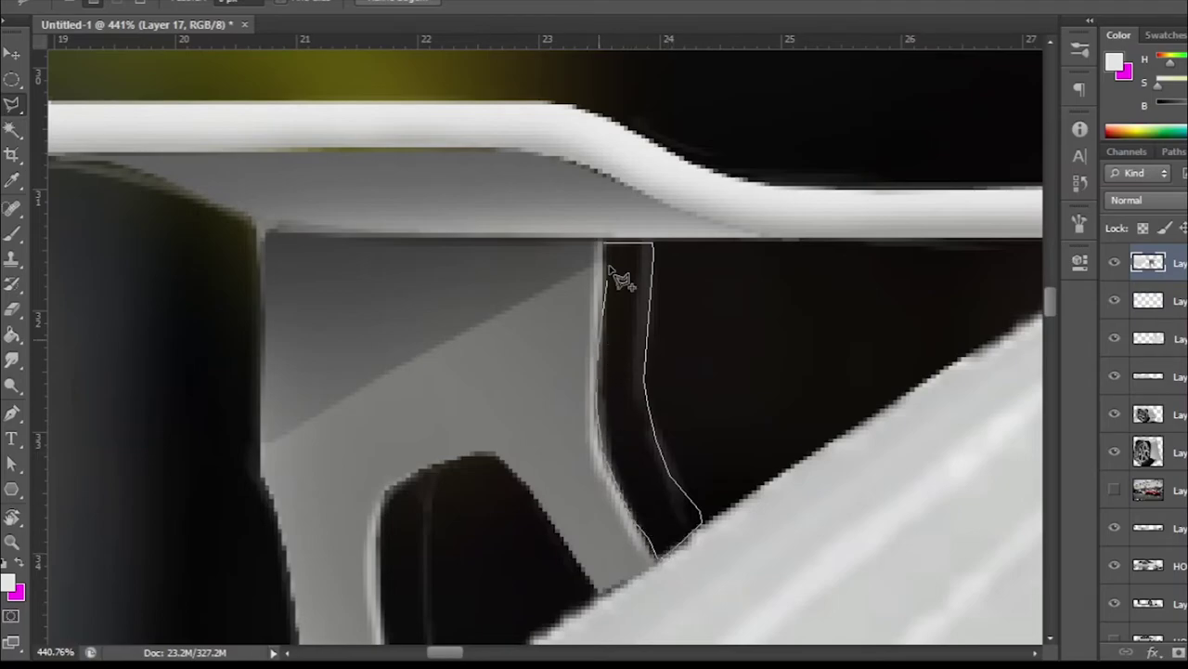
{"action": "key", "text": "b"}
{"action": "mouse_move", "coordinate": [599, 389]}
{"action": "left_mouse_down"}
{"action": "mouse_move", "coordinate": [619, 258]}
{"action": "mouse_move", "coordinate": [671, 464]}
{"action": "left_mouse_up"}
- Fill the selected right leg with light grey, deselect, and sample white from its edge
{"action": "scroll", "coordinate": [650, 336], "scroll_direction": "down", "scroll_amount": 2}
{"action": "left_click", "coordinate": [663, 226], "text": "alt"}
{"action": "scroll", "coordinate": [627, 408], "scroll_direction": "up", "scroll_amount": 2}
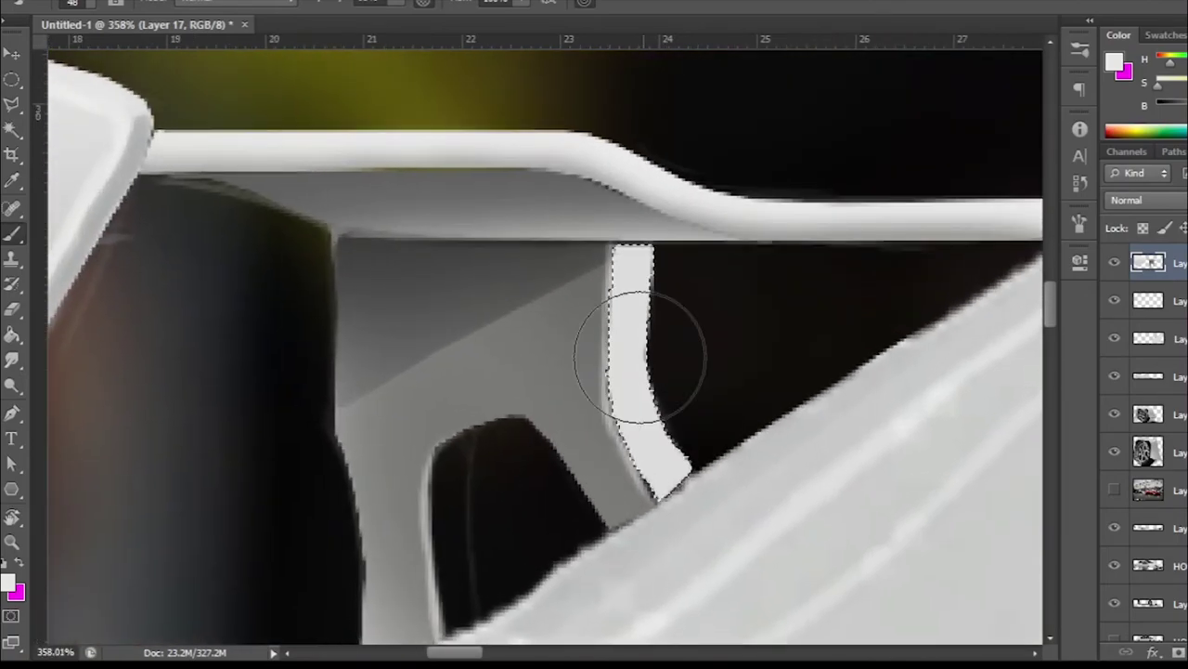
{"action": "left_click", "coordinate": [637, 380]}
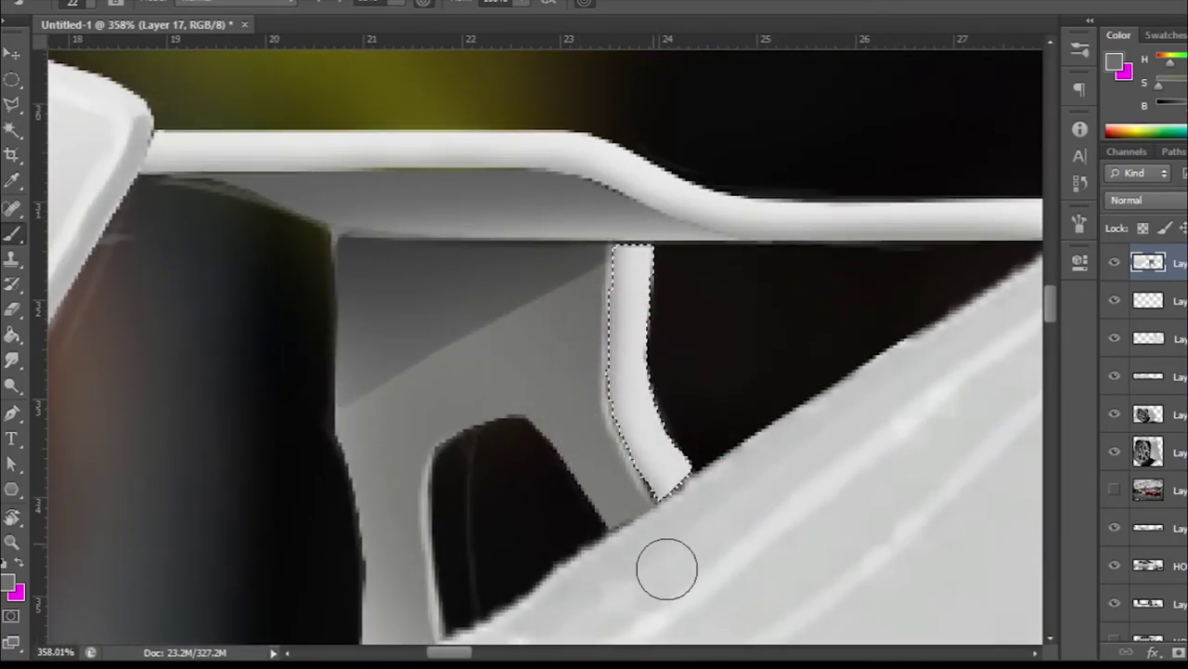
{"action": "scroll", "coordinate": [517, 485], "scroll_direction": "down", "scroll_amount": 5}
{"action": "scroll", "coordinate": [628, 456], "scroll_direction": "up", "scroll_amount": 4}
{"action": "key", "text": "ctrl+d"}
{"action": "left_click_drag", "start_coordinate": [670, 364], "coordinate": [530, 395]}
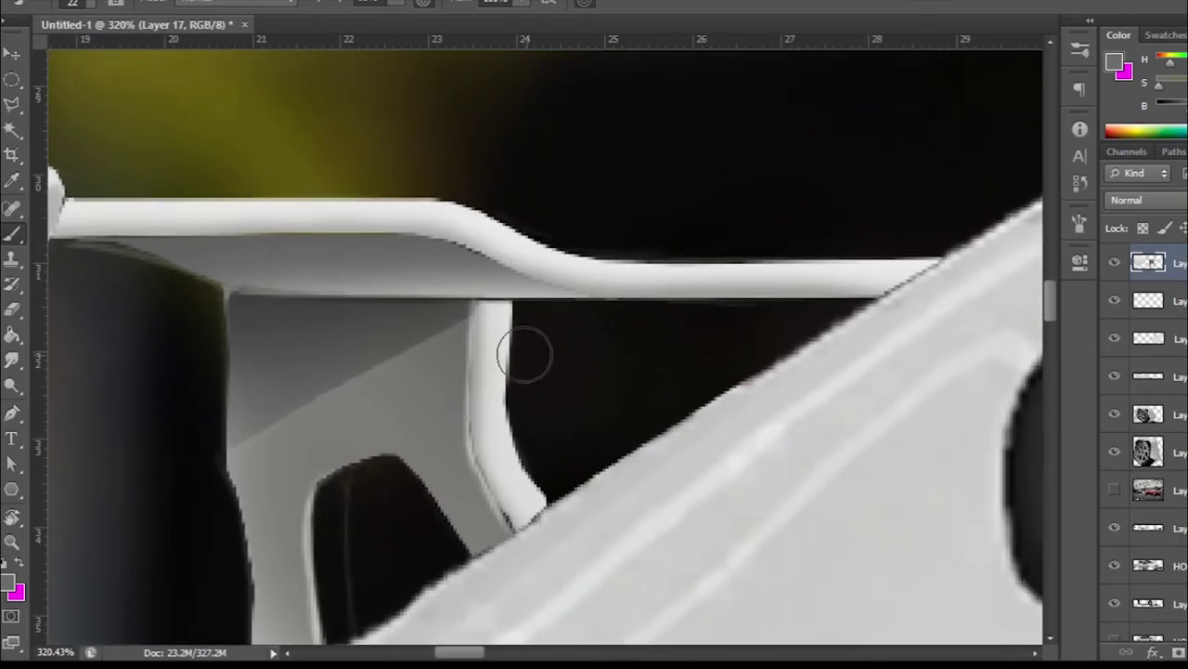
{"action": "left_click", "coordinate": [493, 310], "text": "alt"}
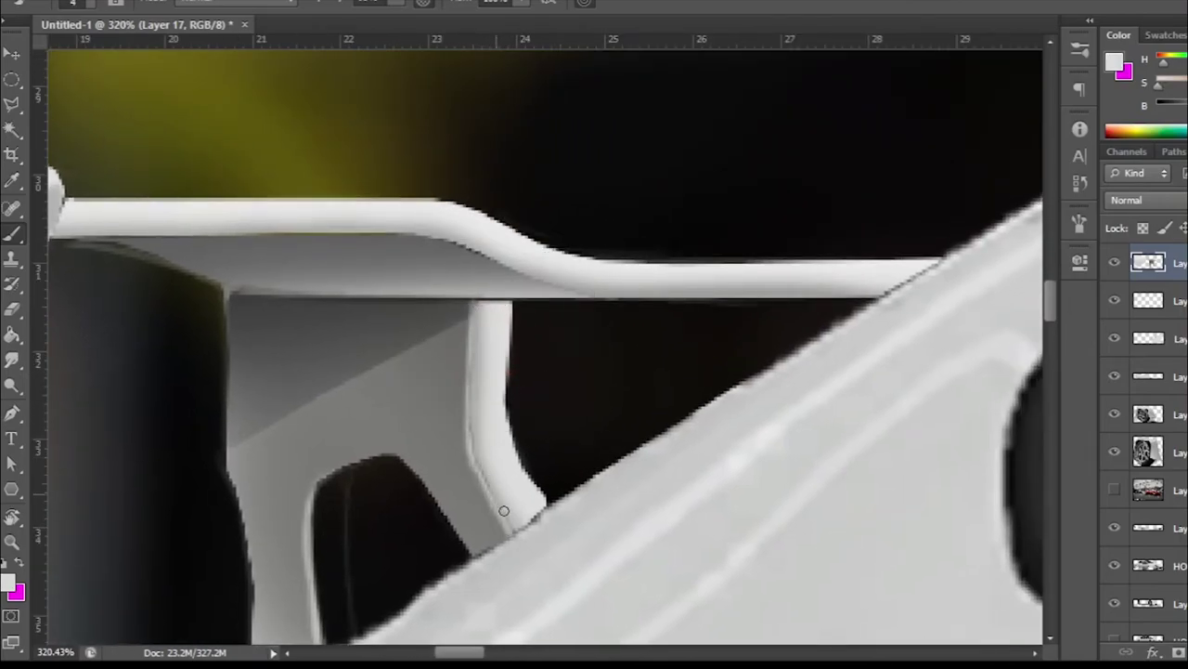
{"action": "scroll", "coordinate": [515, 409], "scroll_direction": "down", "scroll_amount": 3}
- Select the strip along the left side of the strut's dark opening with the Polygonal Lasso
{"action": "scroll", "coordinate": [387, 412], "scroll_direction": "up", "scroll_amount": 2}
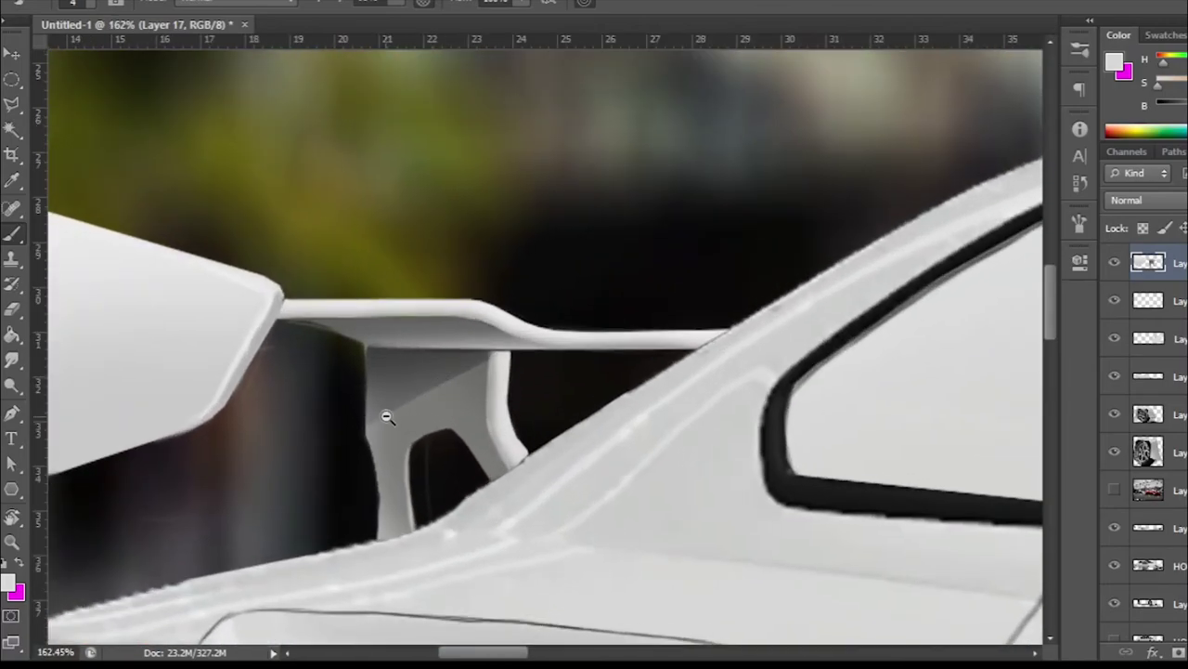
{"action": "scroll", "coordinate": [504, 451], "scroll_direction": "up", "scroll_amount": 1}
{"action": "left_click", "coordinate": [13, 106]}
{"action": "scroll", "coordinate": [374, 548], "scroll_direction": "up", "scroll_amount": 2}
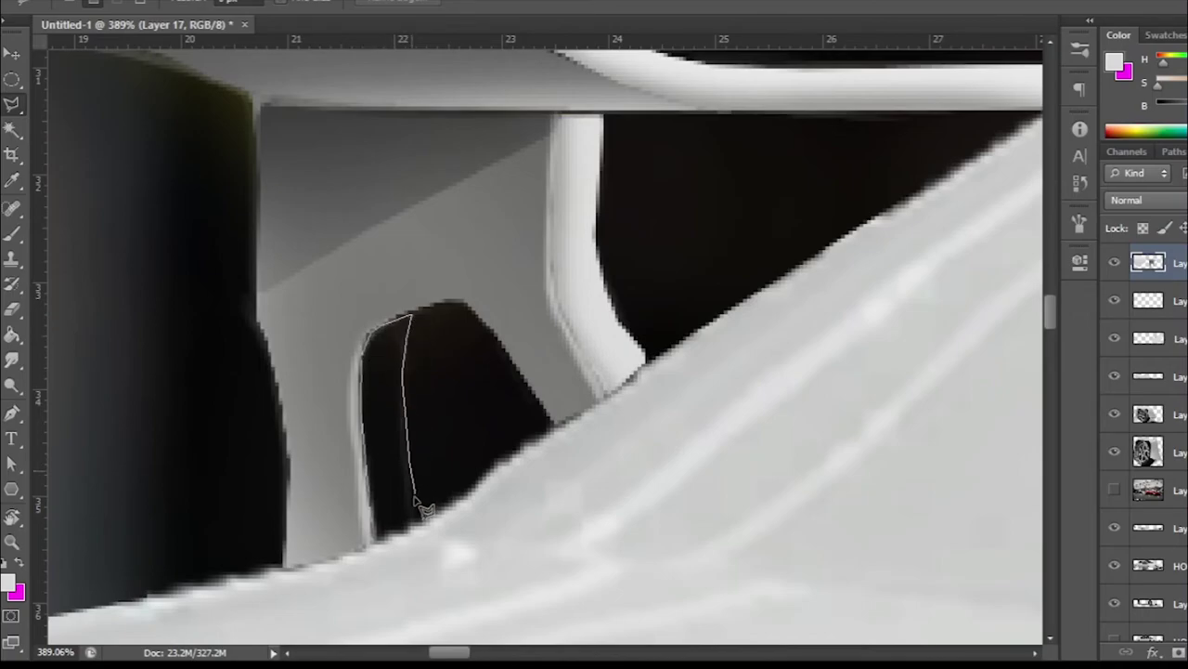
{"action": "left_click", "coordinate": [384, 541]}
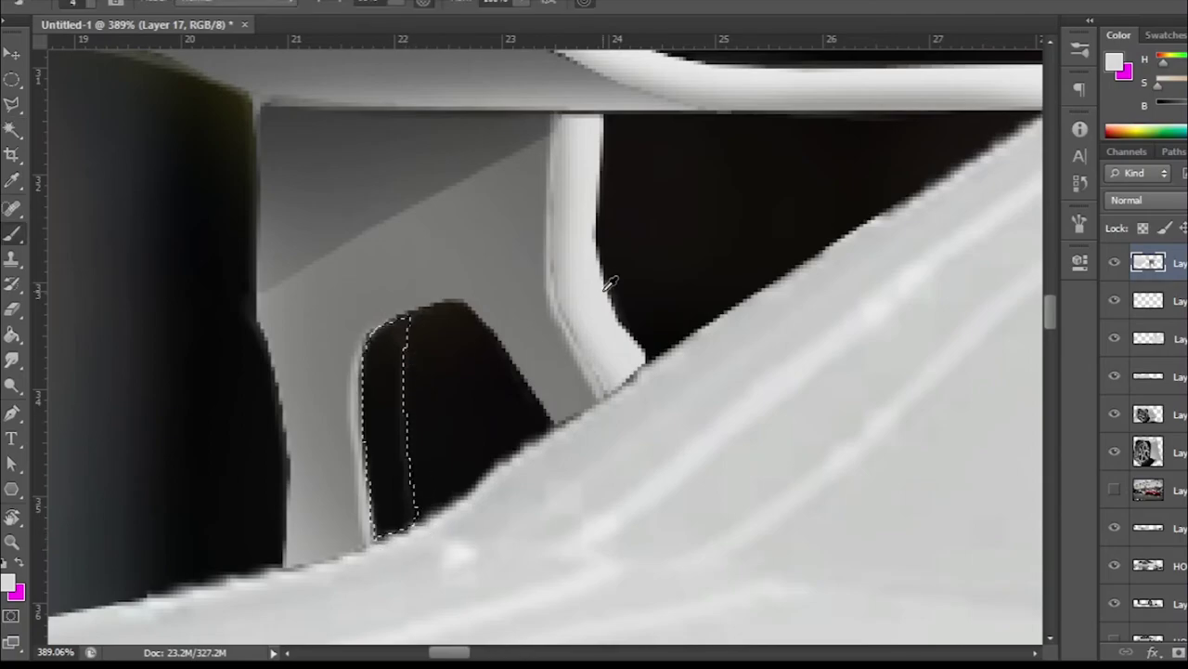
- Paint the strip light grey, shade its left edge darker grey, deselect, and enlarge the brush
{"action": "key", "text": "b"}
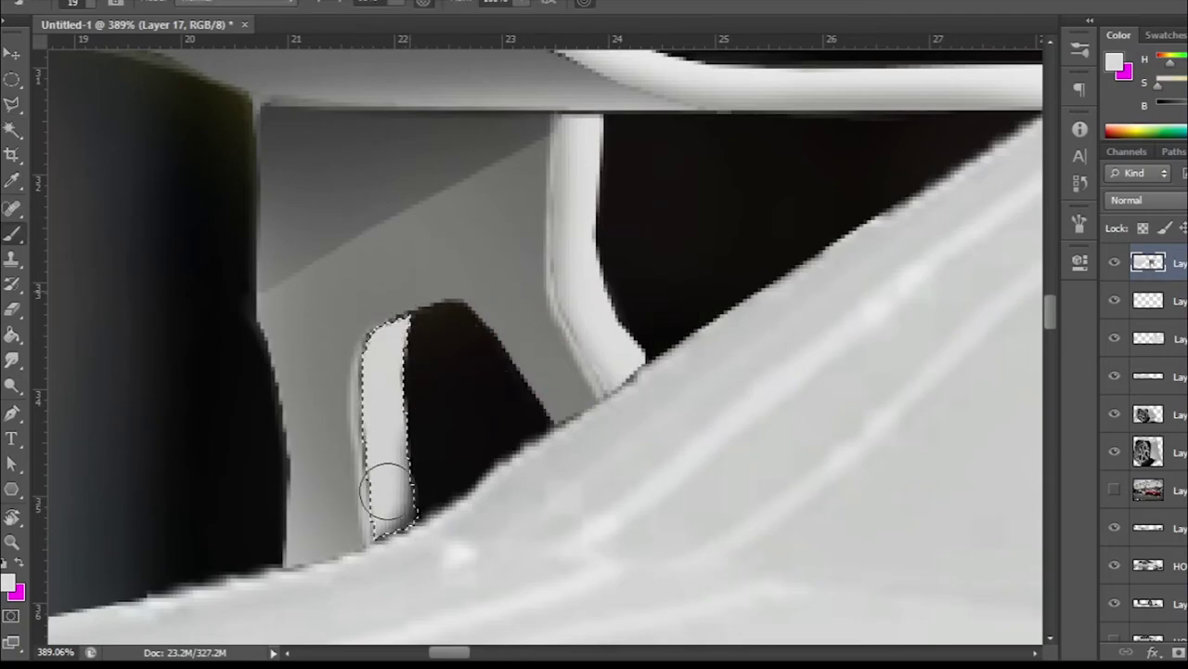
{"action": "left_click_drag", "start_coordinate": [567, 336], "coordinate": [390, 529]}
{"action": "left_click", "coordinate": [350, 368], "text": "alt"}
{"action": "mouse_move", "coordinate": [340, 324]}
{"action": "left_mouse_down"}
{"action": "mouse_move", "coordinate": [338, 371]}
{"action": "mouse_move", "coordinate": [353, 380]}
{"action": "left_mouse_up"}
{"action": "key", "text": "ctrl+d"}
{"action": "scroll", "coordinate": [337, 372], "scroll_direction": "down", "scroll_amount": 3}
{"action": "scroll", "coordinate": [361, 346], "scroll_direction": "up", "scroll_amount": 4}
{"action": "key", "text": "bracketright"}
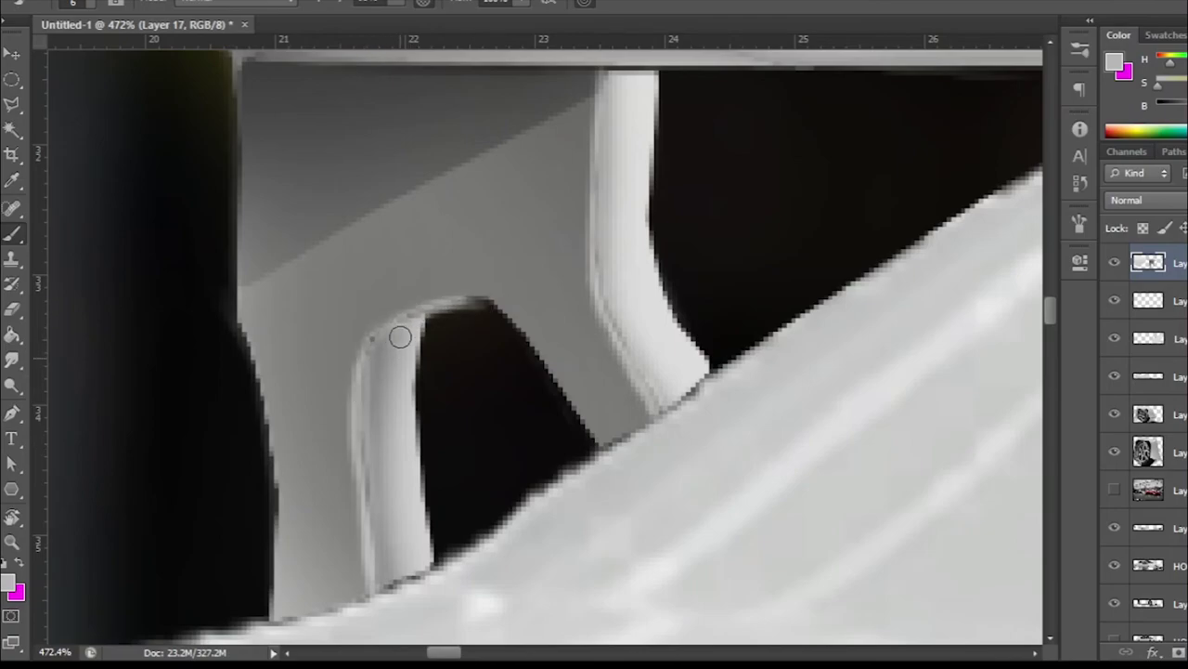
{"action": "scroll", "coordinate": [382, 590], "scroll_direction": "down", "scroll_amount": 5}
{"action": "scroll", "coordinate": [310, 430], "scroll_direction": "down", "scroll_amount": 3}
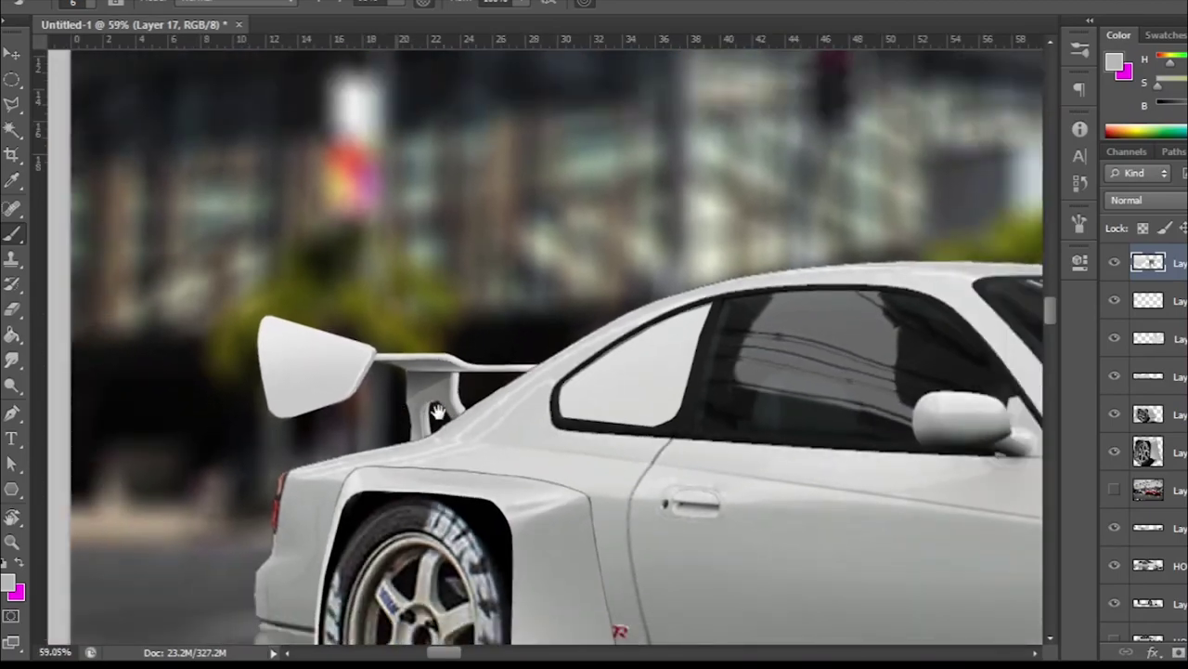
{"action": "scroll", "coordinate": [382, 353], "scroll_direction": "down", "scroll_amount": 2}
{"action": "scroll", "coordinate": [362, 354], "scroll_direction": "down", "scroll_amount": 2}
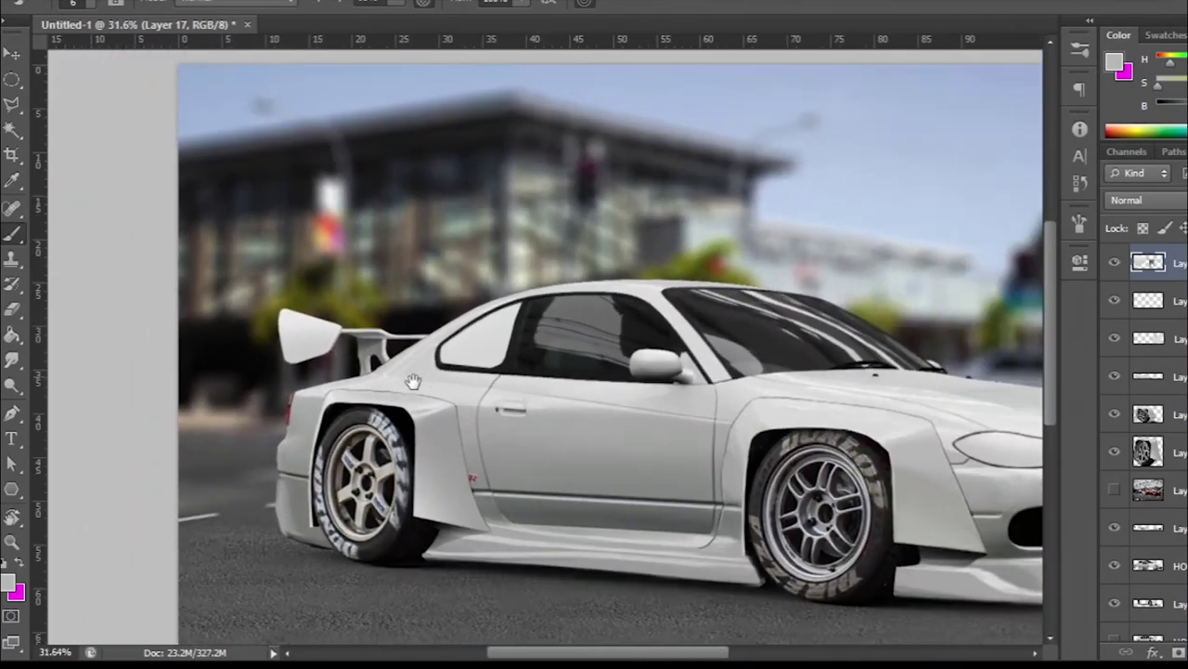
{"action": "scroll", "coordinate": [334, 355], "scroll_direction": "down", "scroll_amount": 1}
{"action": "scroll", "coordinate": [323, 356], "scroll_direction": "up", "scroll_amount": 2}
{"action": "scroll", "coordinate": [372, 371], "scroll_direction": "up", "scroll_amount": 1}
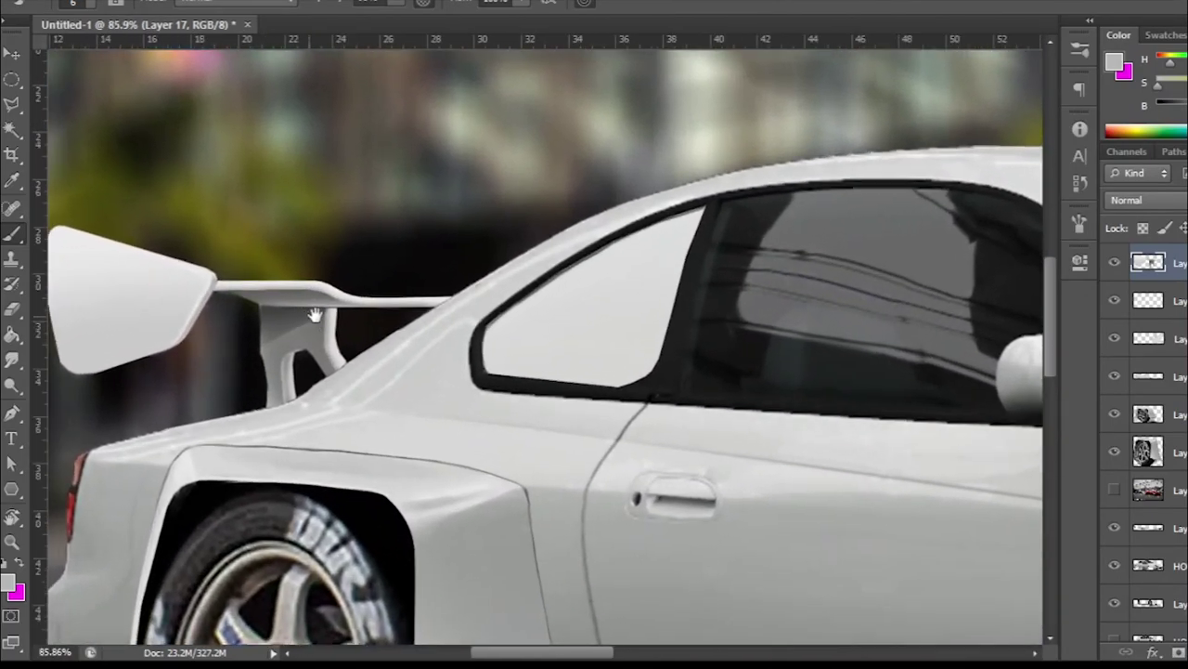
{"action": "scroll", "coordinate": [400, 386], "scroll_direction": "up", "scroll_amount": 1}
{"action": "scroll", "coordinate": [418, 396], "scroll_direction": "up", "scroll_amount": 2}
{"action": "scroll", "coordinate": [418, 397], "scroll_direction": "up", "scroll_amount": 1}
{"action": "scroll", "coordinate": [451, 395], "scroll_direction": "up", "scroll_amount": 1}
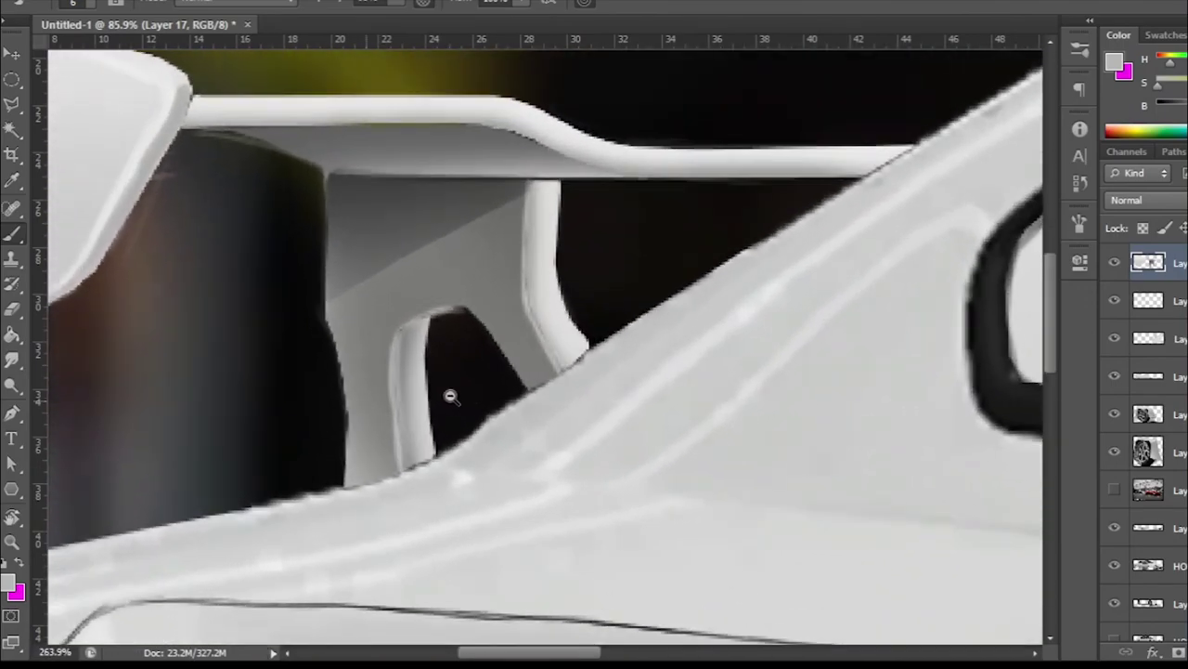
{"action": "scroll", "coordinate": [370, 435], "scroll_direction": "down", "scroll_amount": 3}
{"action": "scroll", "coordinate": [370, 435], "scroll_direction": "down", "scroll_amount": 1}
{"action": "scroll", "coordinate": [399, 418], "scroll_direction": "down", "scroll_amount": 1}
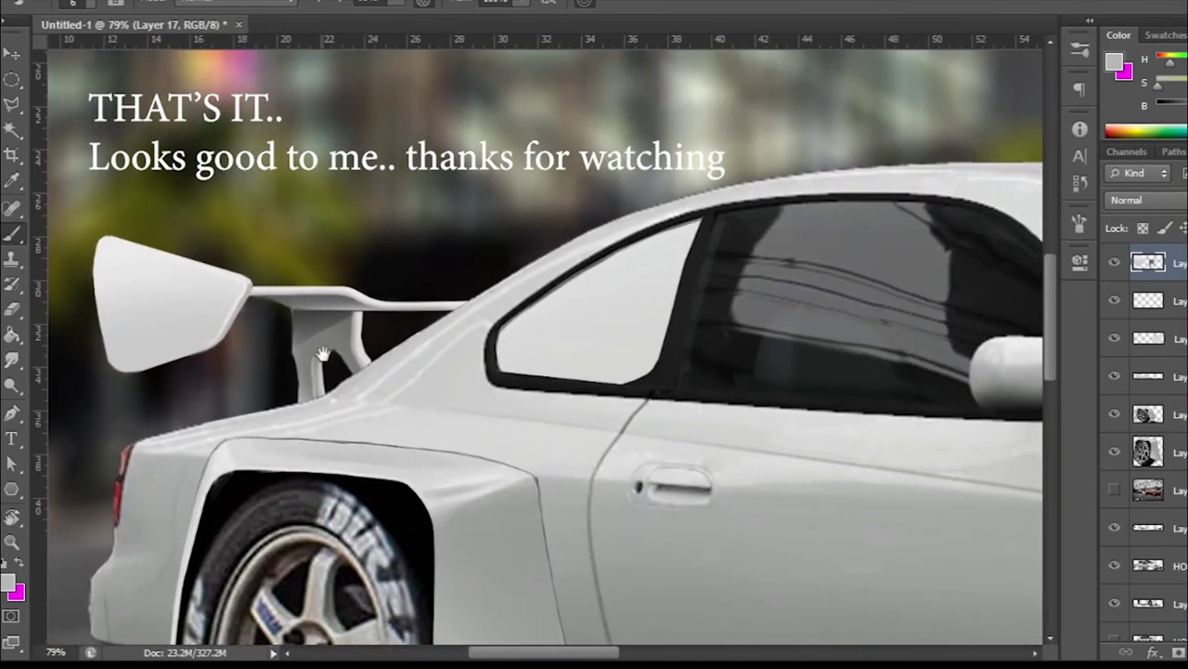
{"action": "scroll", "coordinate": [437, 390], "scroll_direction": "down", "scroll_amount": 1}
{"action": "scroll", "coordinate": [467, 369], "scroll_direction": "down", "scroll_amount": 1}
{"action": "scroll", "coordinate": [467, 369], "scroll_direction": "right", "scroll_amount": 2}
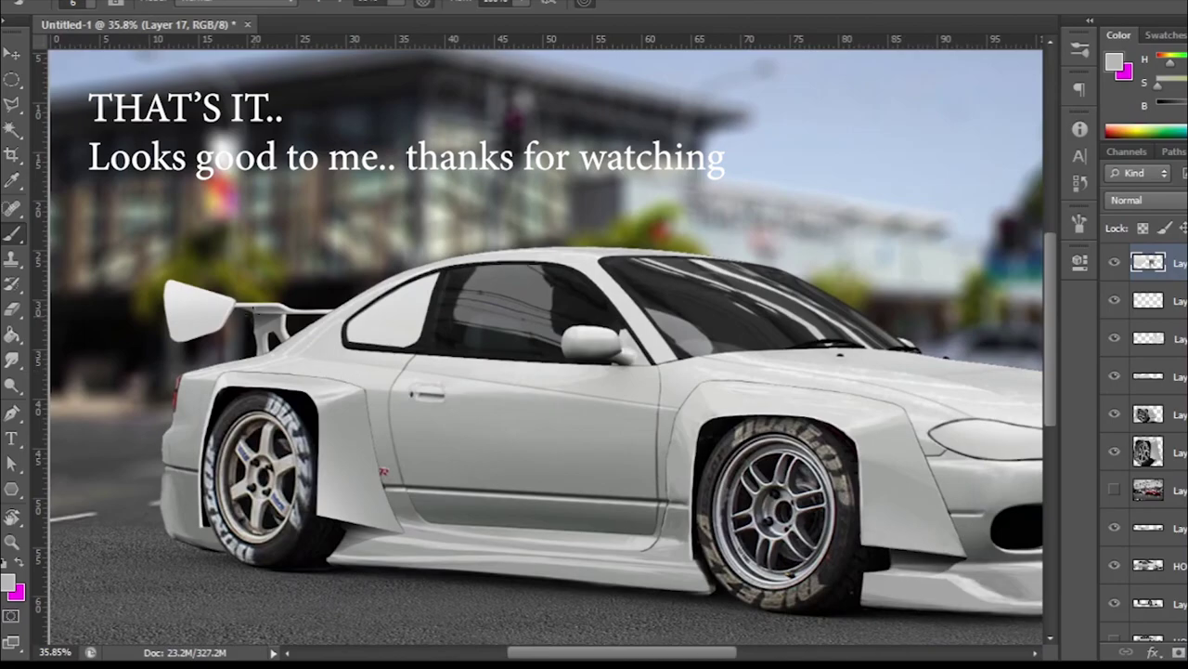
{"action": "left_click_drag", "start_coordinate": [201, 237], "coordinate": [420, 152]}
{"action": "key", "text": "ctrl+z"}
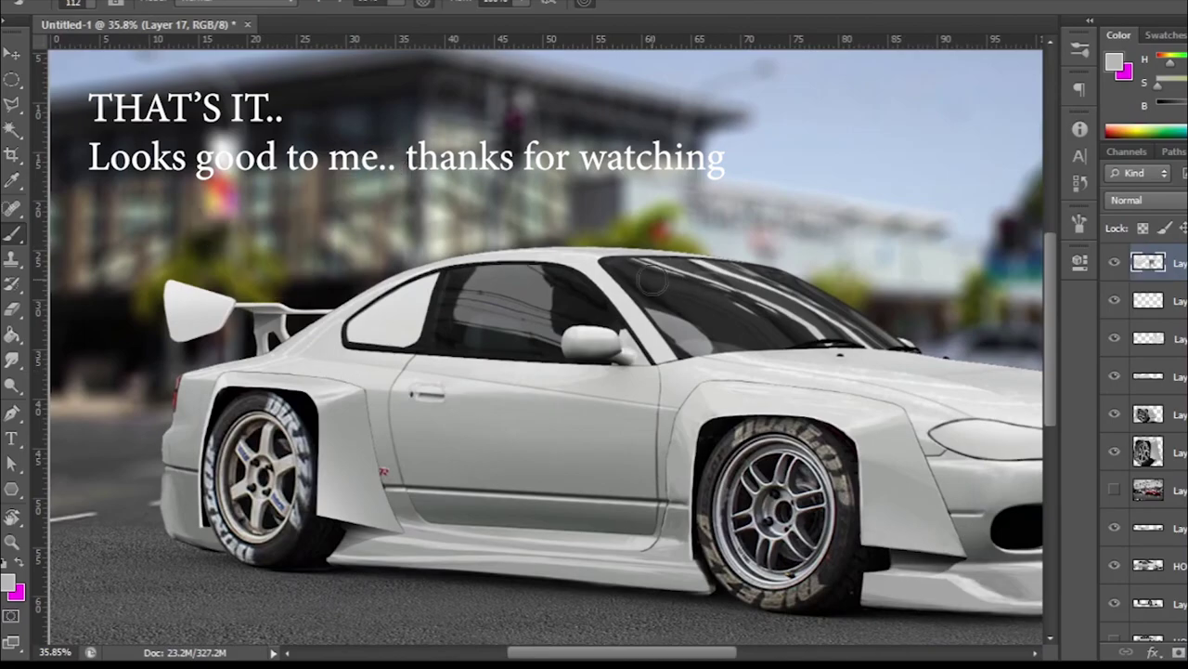